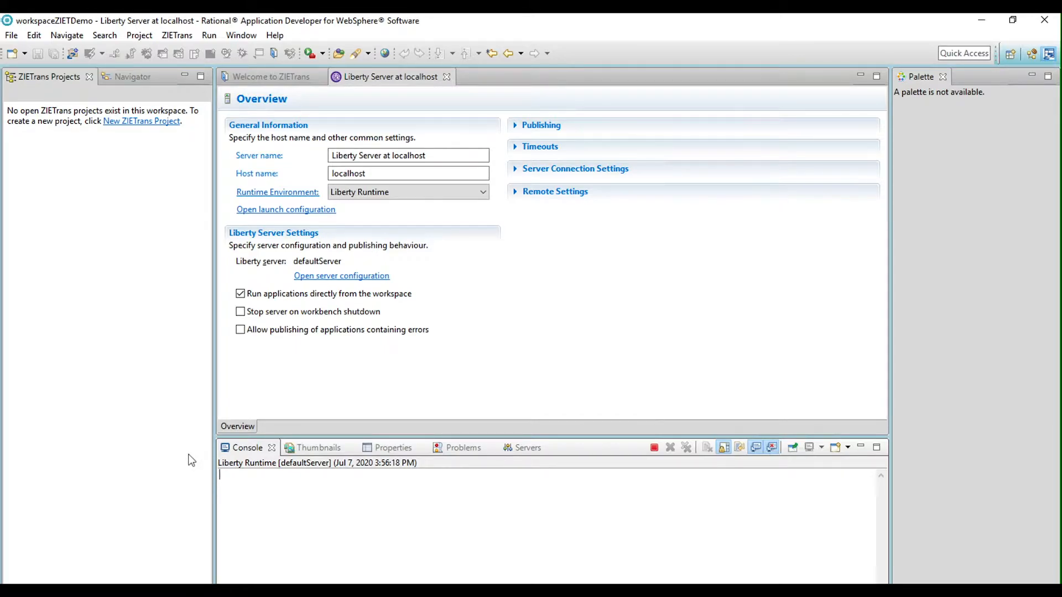
Start a new ZIETrans project named ZIETrans with Liberty Runtime as target server and ZIETrans_LIB85_EAR as enterprise application project
click(157, 128)
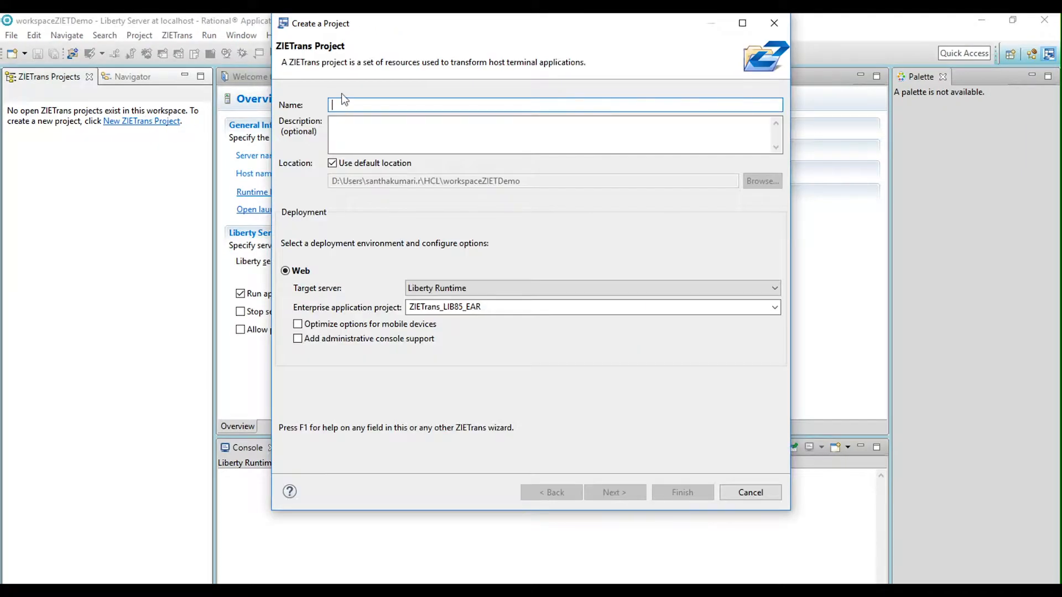
text(ZIETrans)
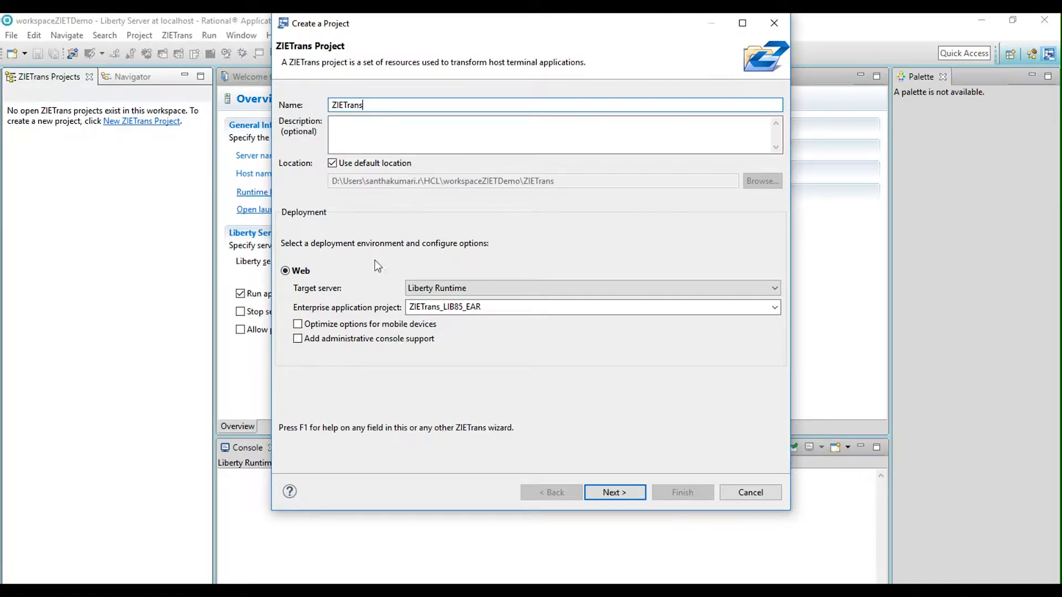
click(500, 290)
click(500, 290)
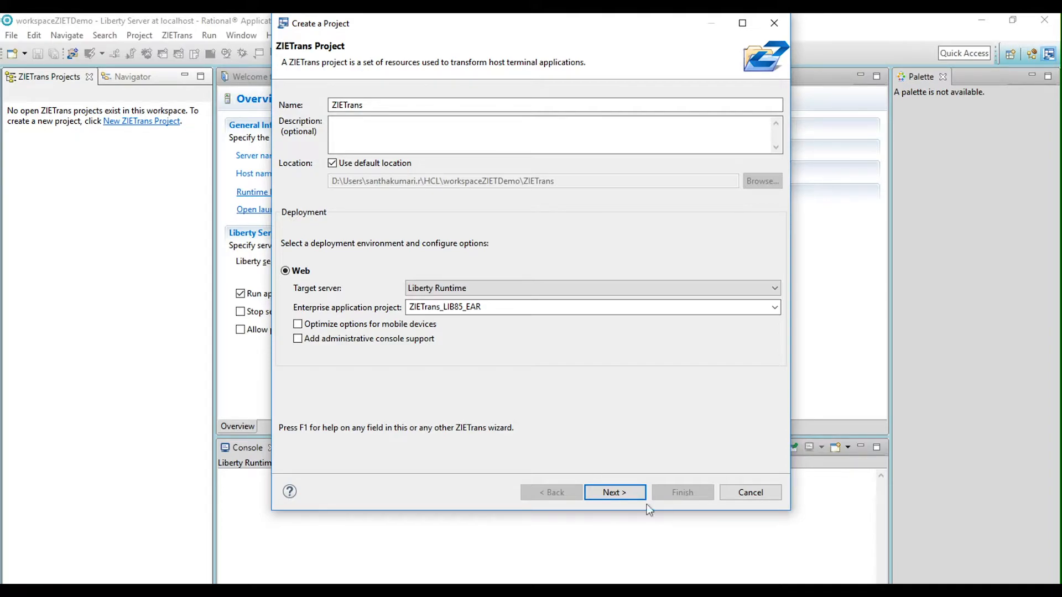
click(627, 496)
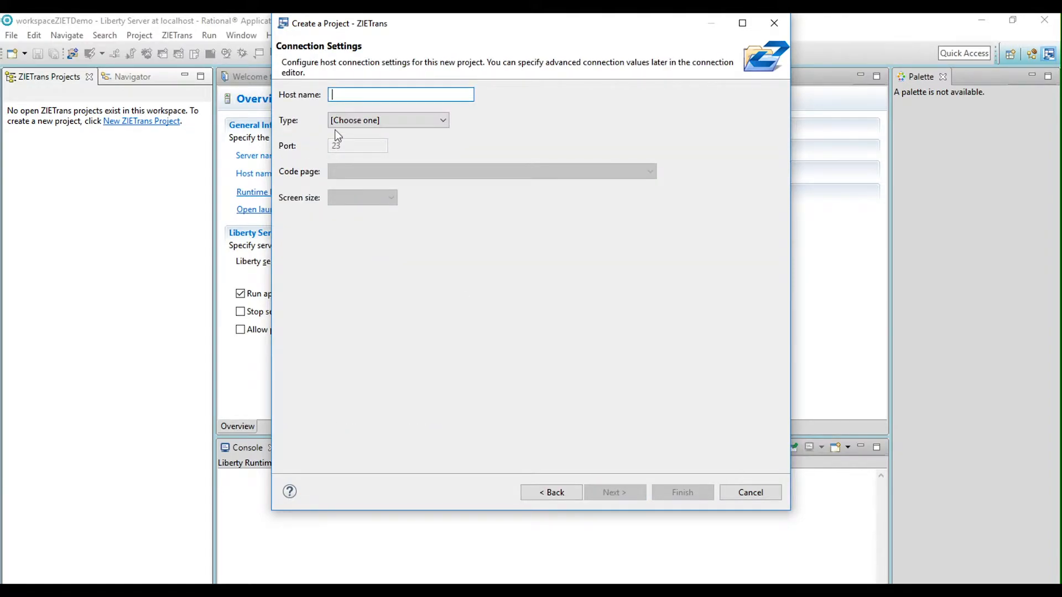
Set the host connection to 10.134.49.182 with type 3270, keep the Standard theme, and finish creating the project
text(10.134.49.182)
click(357, 120)
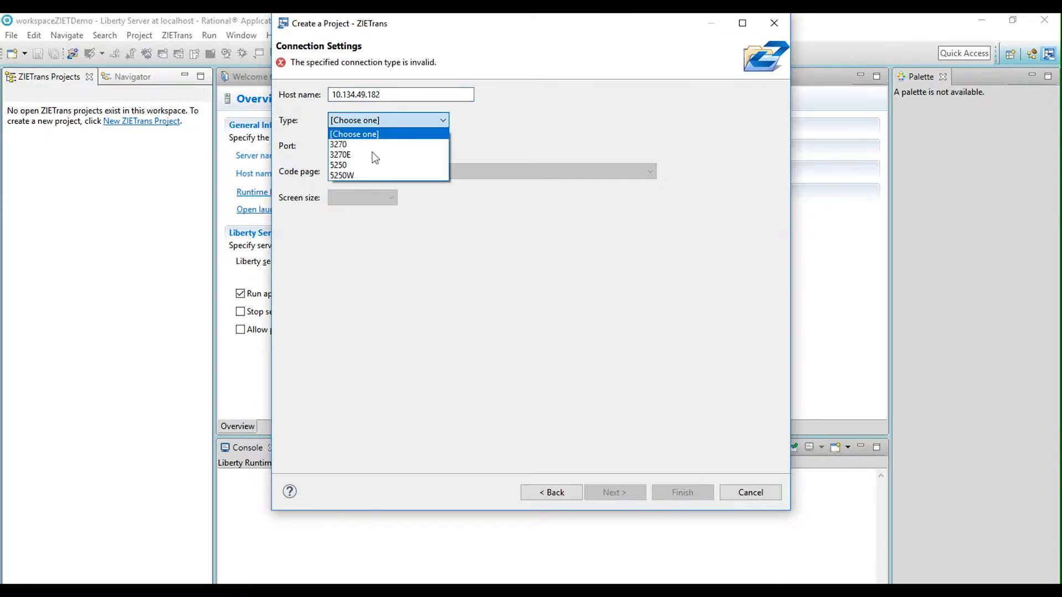
click(373, 145)
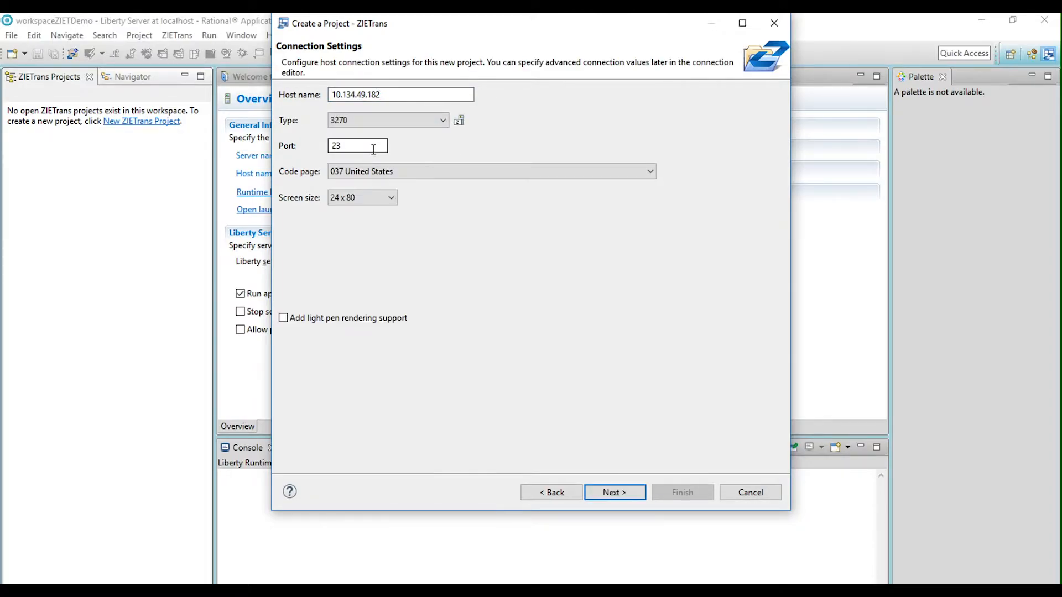
click(624, 494)
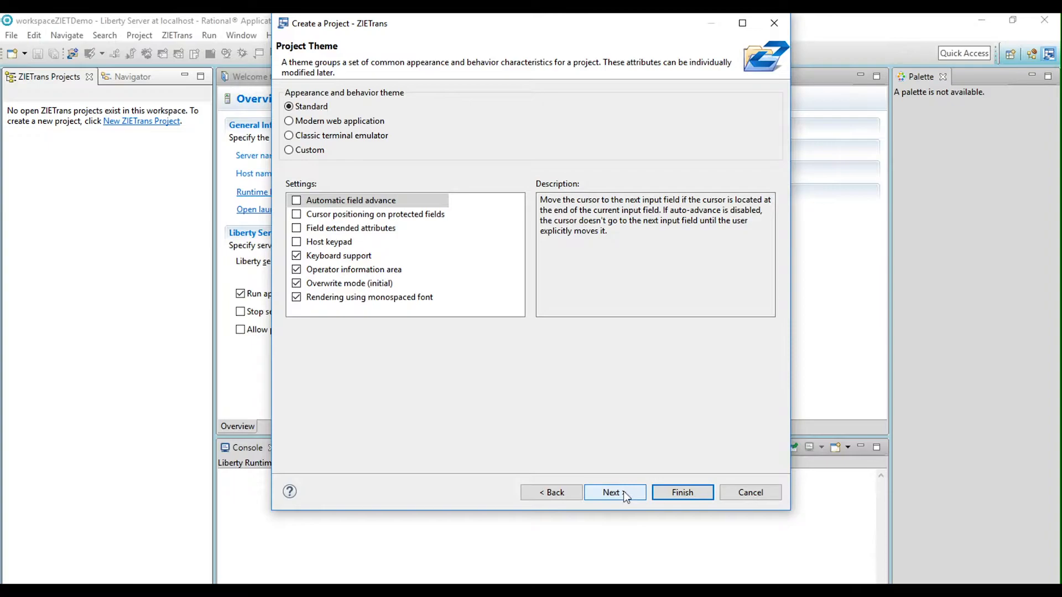
click(625, 495)
click(683, 492)
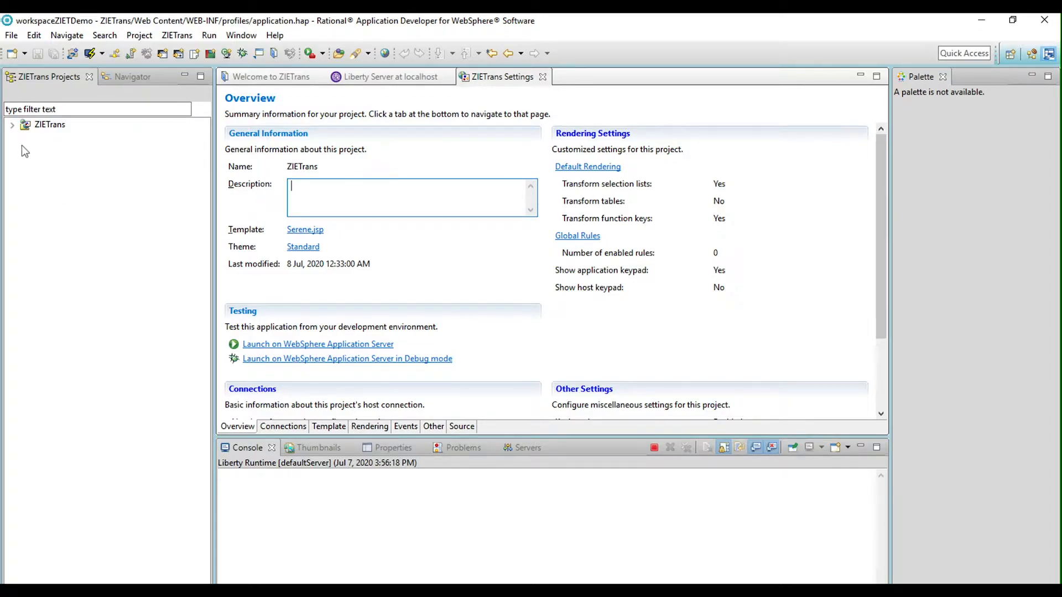
Expand the ZIETrans project and open its main host connection in the host terminal
click(12, 125)
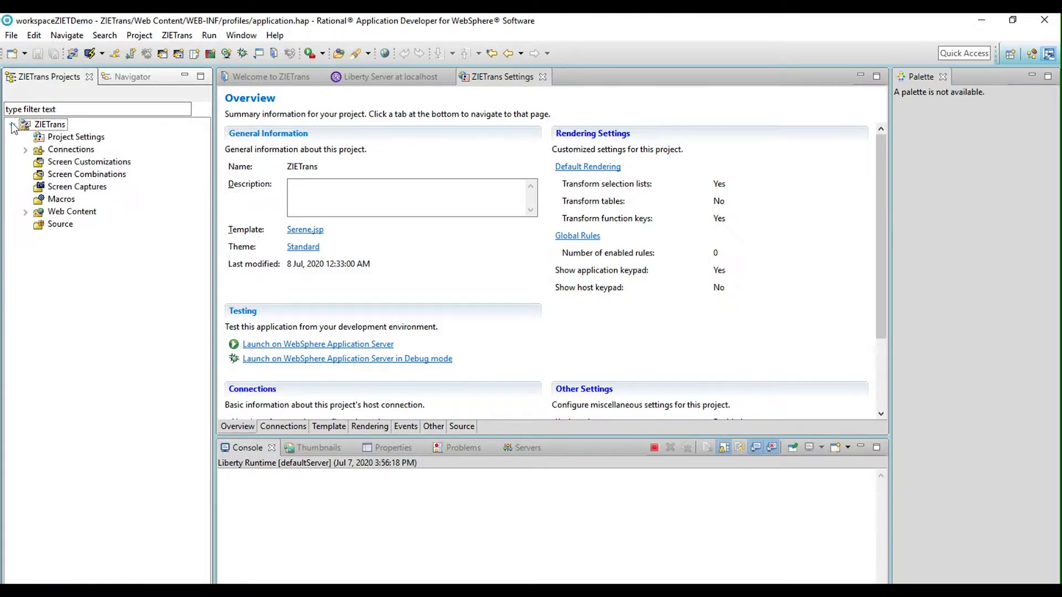
click(56, 198)
click(77, 150)
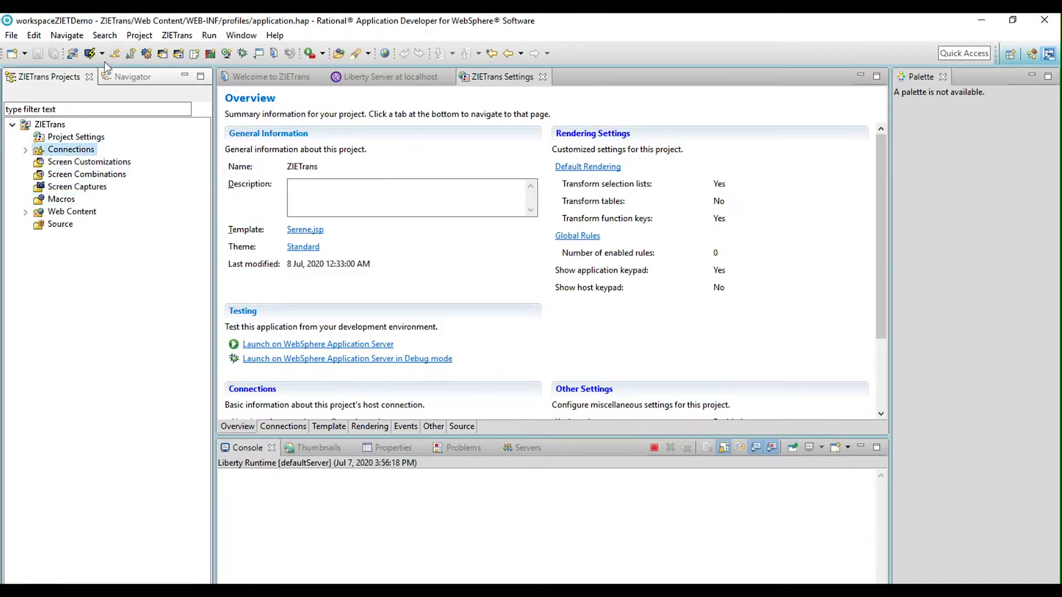
click(89, 55)
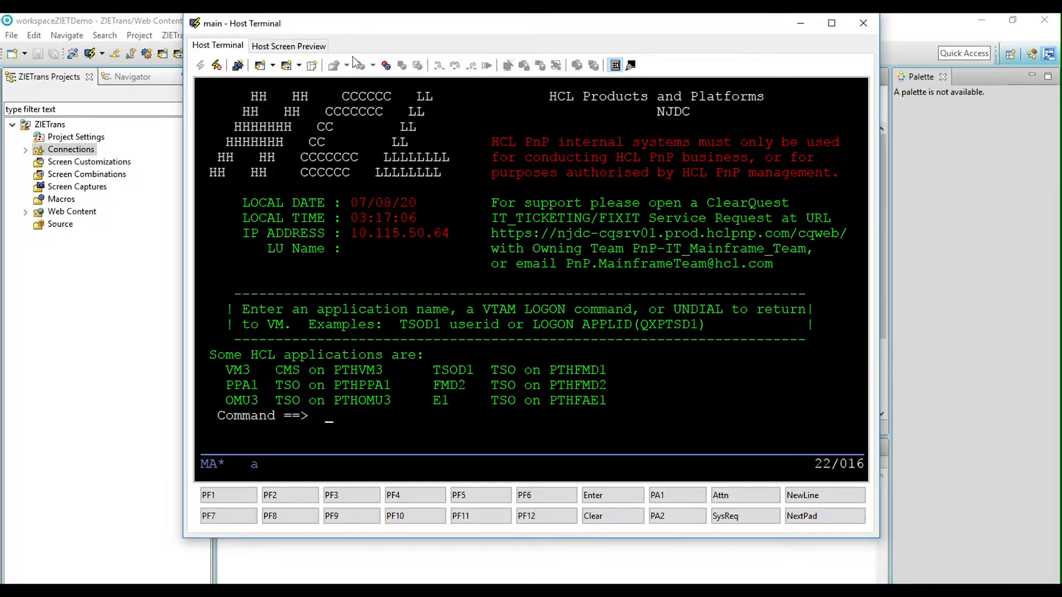
Start recording a macro named CustomerDetails in the ZIETrans project, with automatic screen captures enabled
click(386, 65)
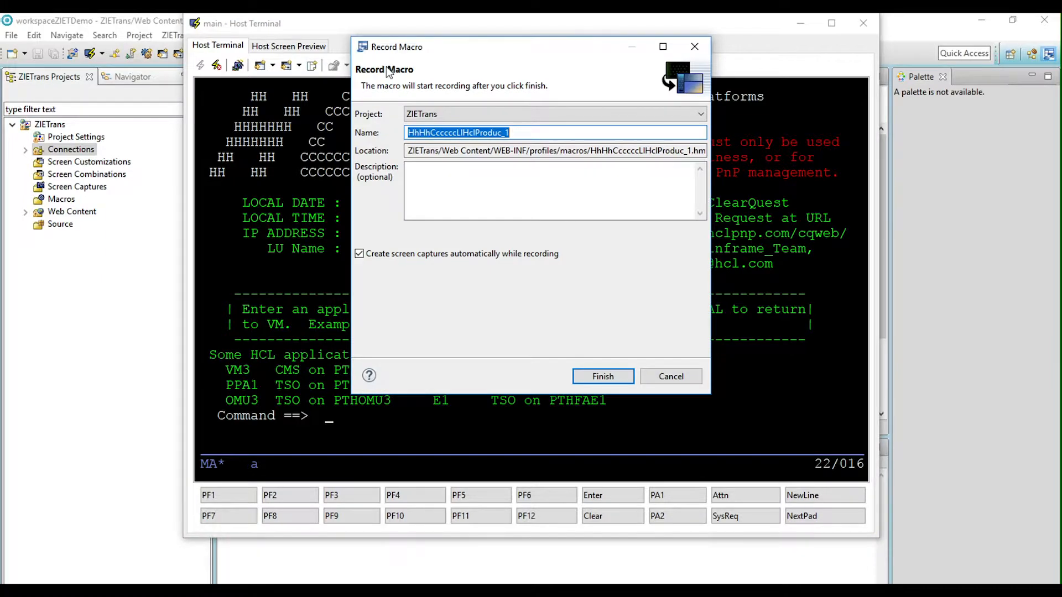
text(Cust)
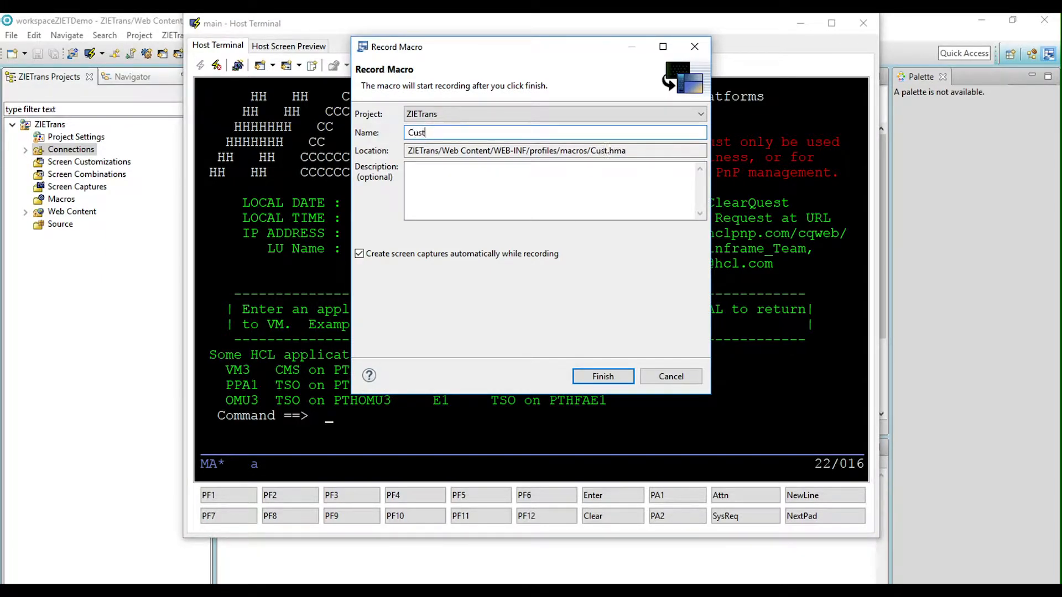
text(omerDetails)
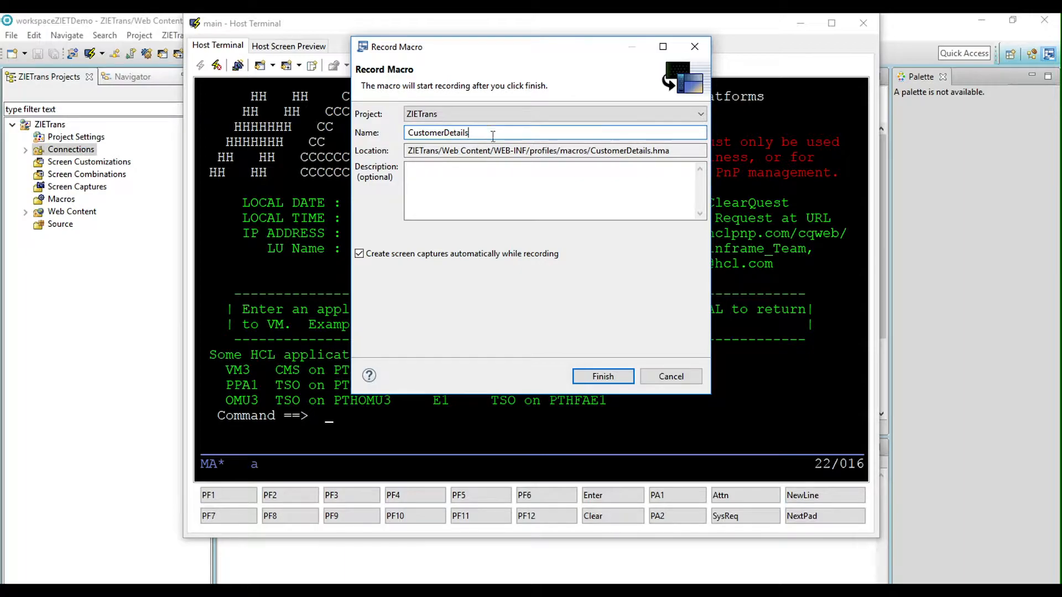
click(616, 376)
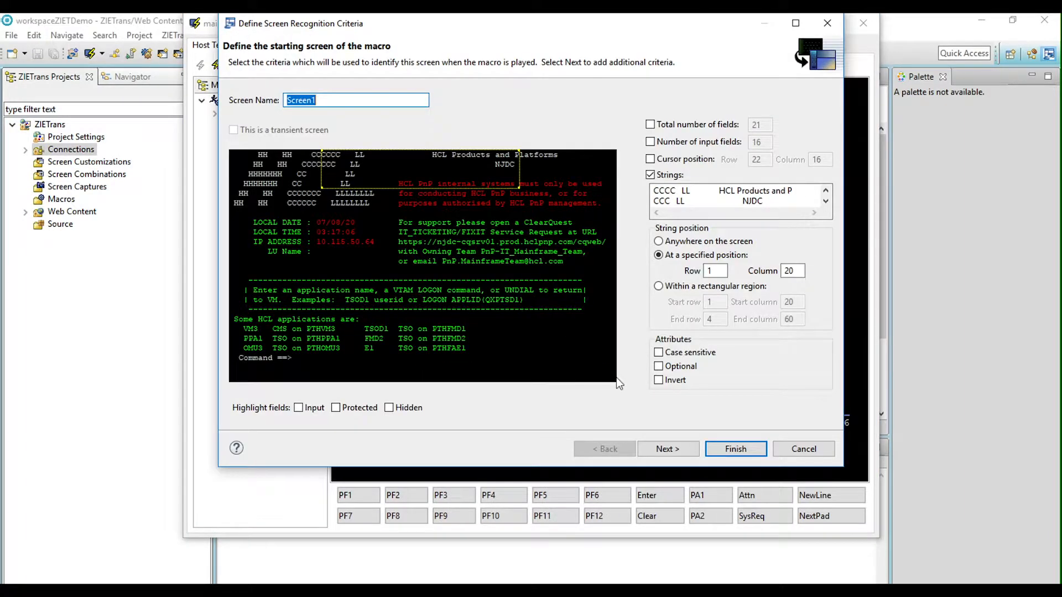
Define the macro's starting screen by the string "HCL Products and Platforms" at row 1, column 43
click(434, 151)
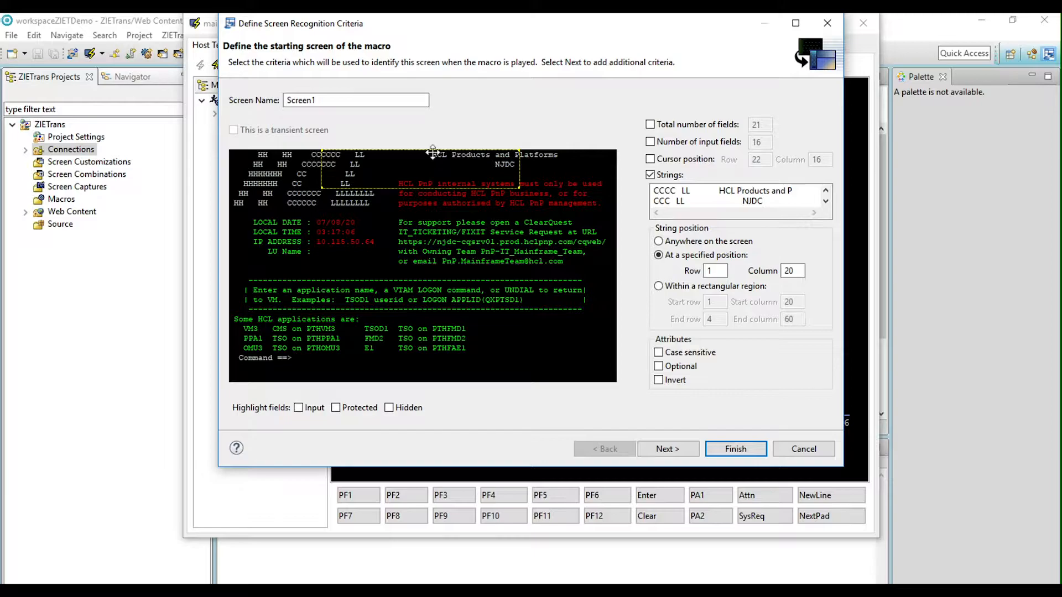
click(433, 152)
drag(229, 187, 433, 170)
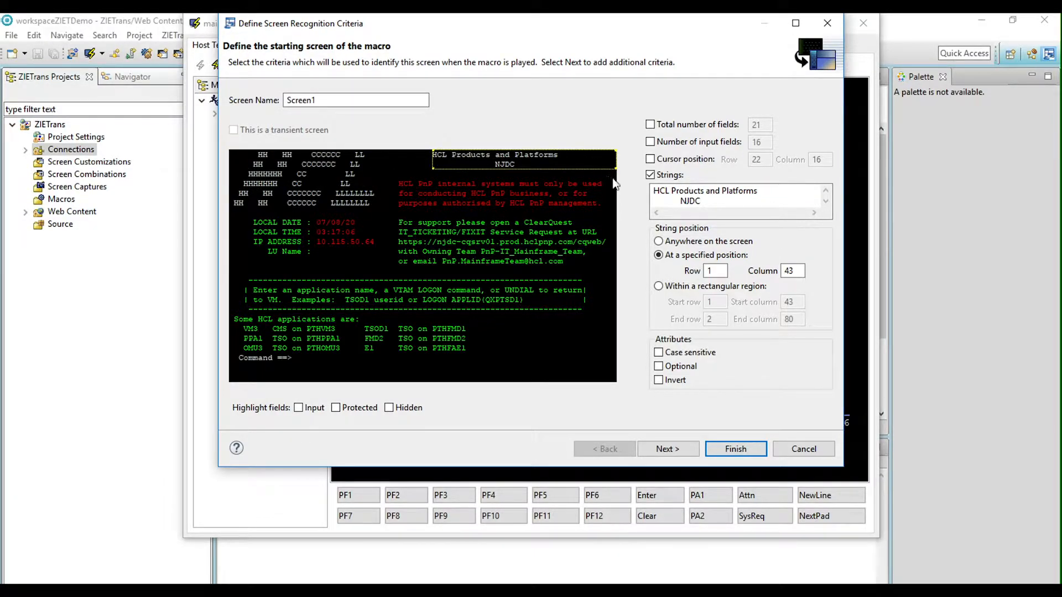
drag(615, 169, 571, 159)
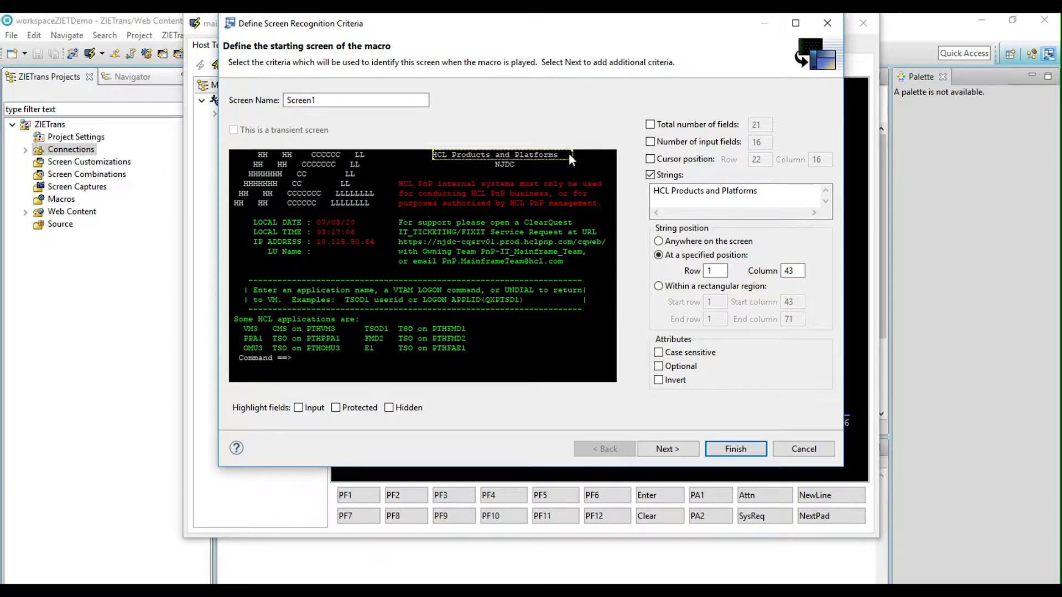
click(675, 451)
click(728, 450)
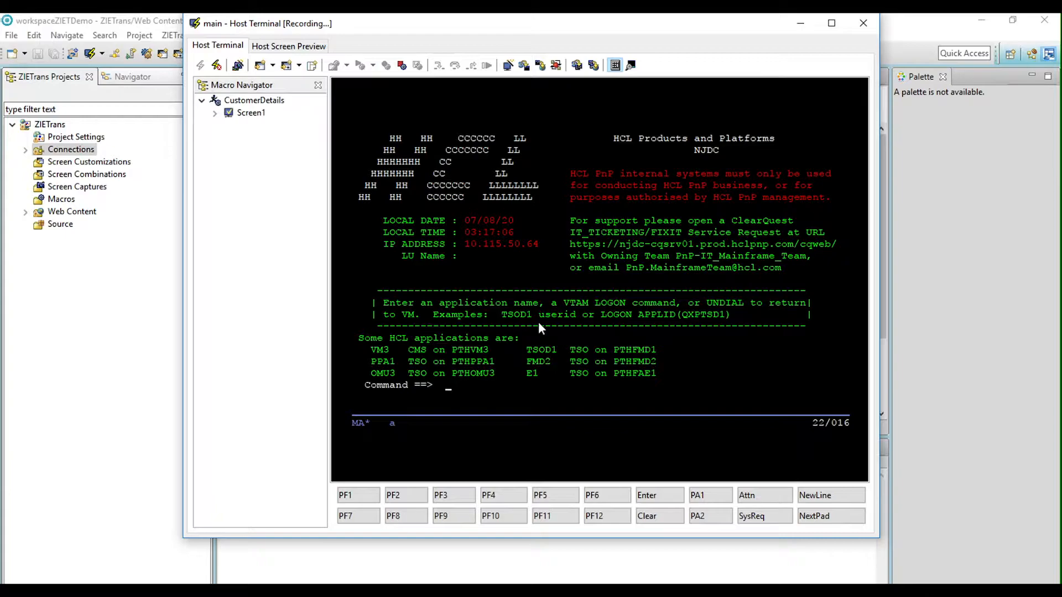
Log on with LOGON APPLID(C72H1RB1), clear the CICS welcome screen, and run the TLIM transaction
text(LOGON APPLID(C72H1RB1))
key(Return)
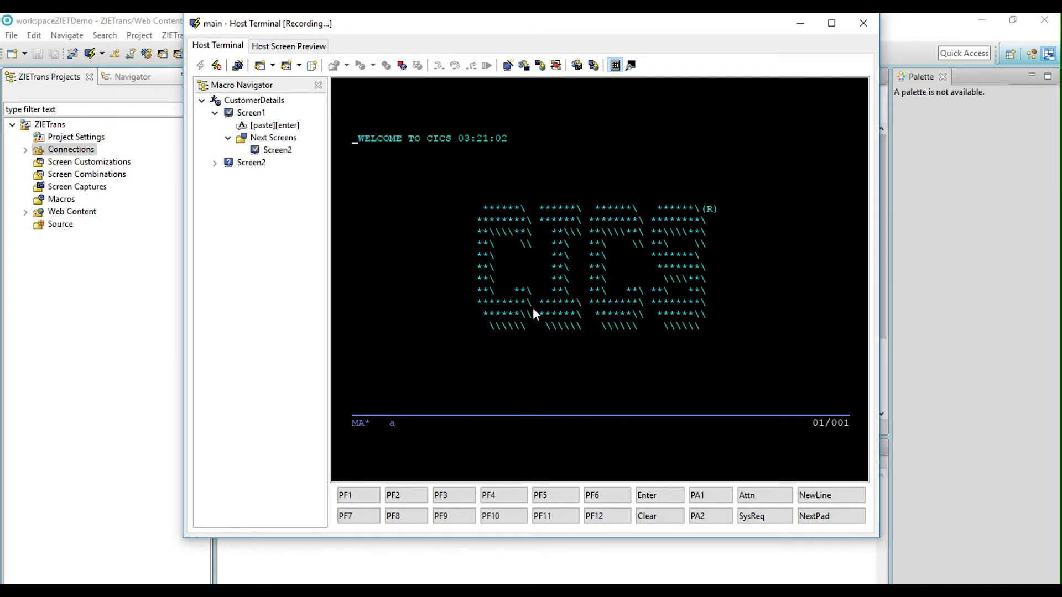
key(Pause)
text(TLIM)
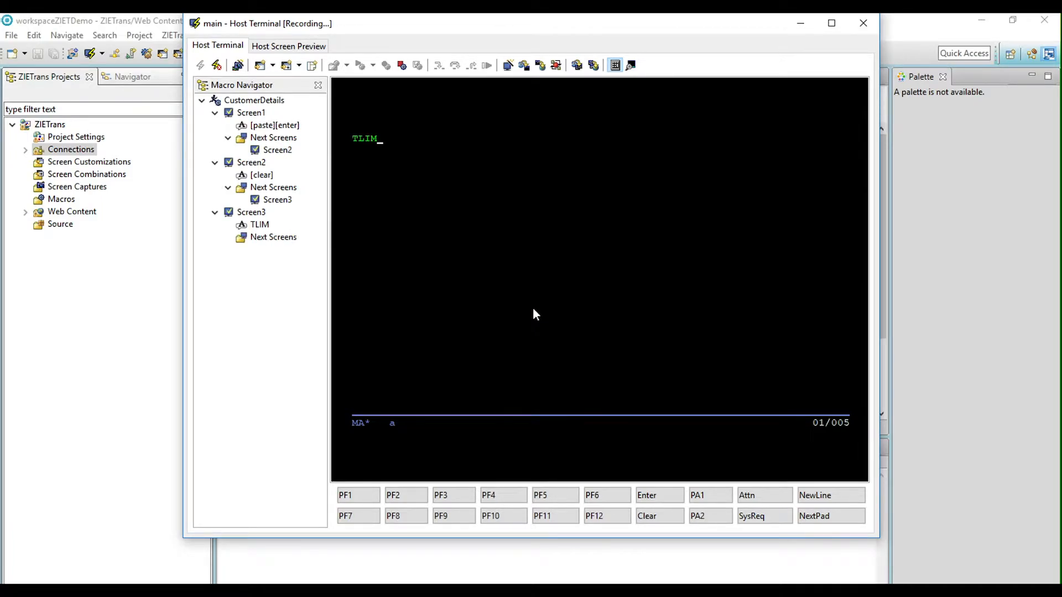
key(Return)
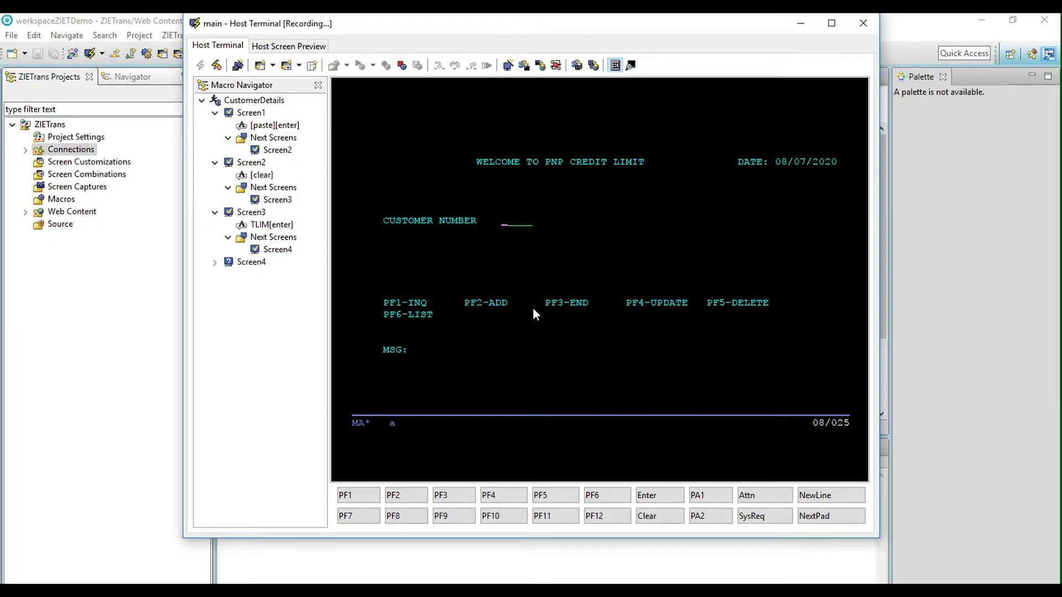
Begin adding a prompt action, recognizing its screen by the string "WELCOME TO PNP CREDIT LIMIT" at row 3, column 21
click(524, 65)
drag(325, 171, 458, 173)
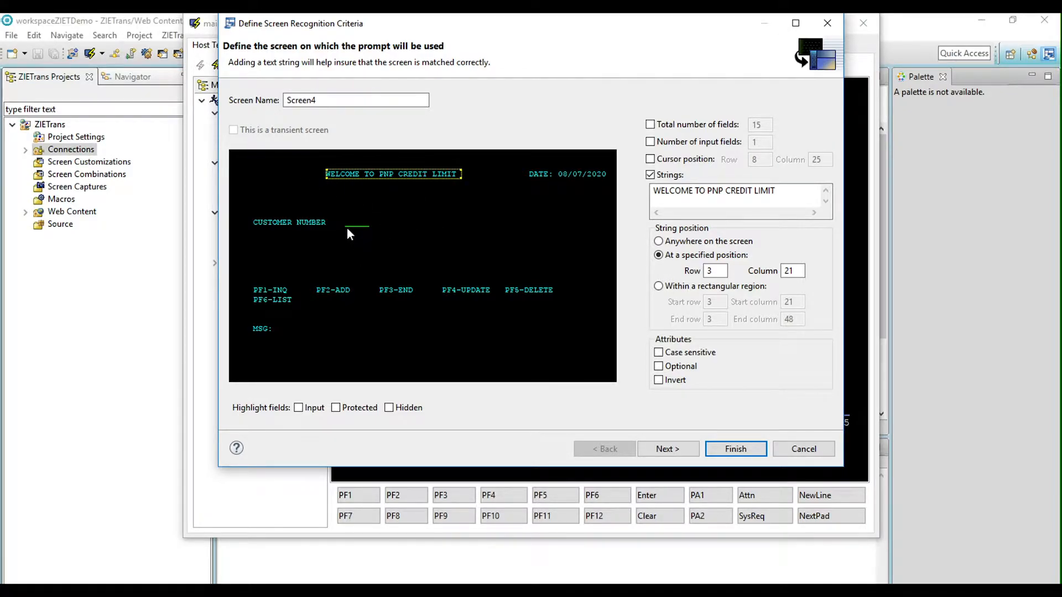
click(678, 446)
click(731, 448)
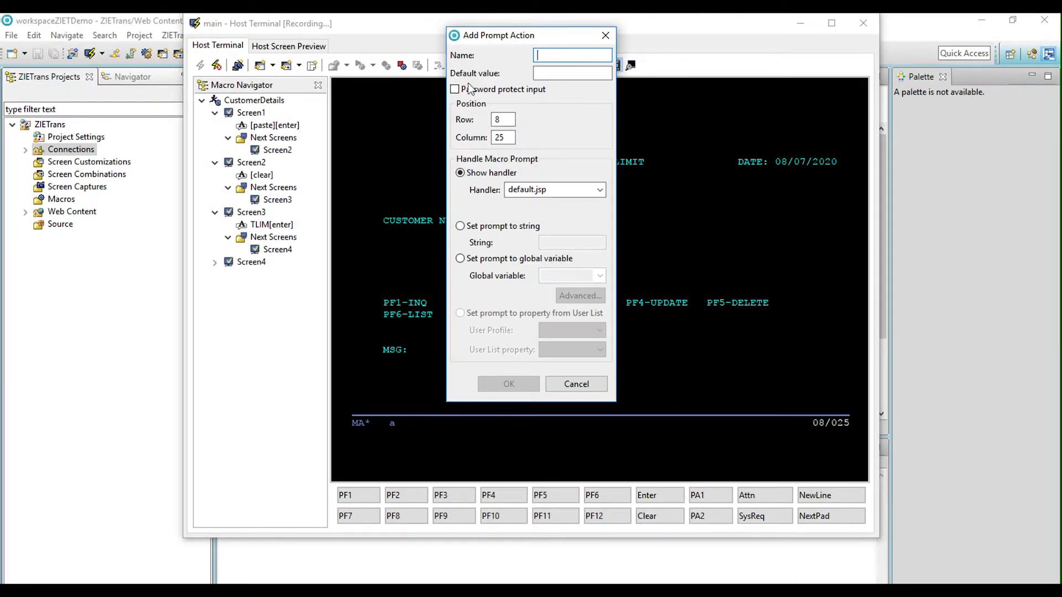
Name the prompt action customerNumber, keeping row 8, column 25 and the default.jsp handler
text(c)
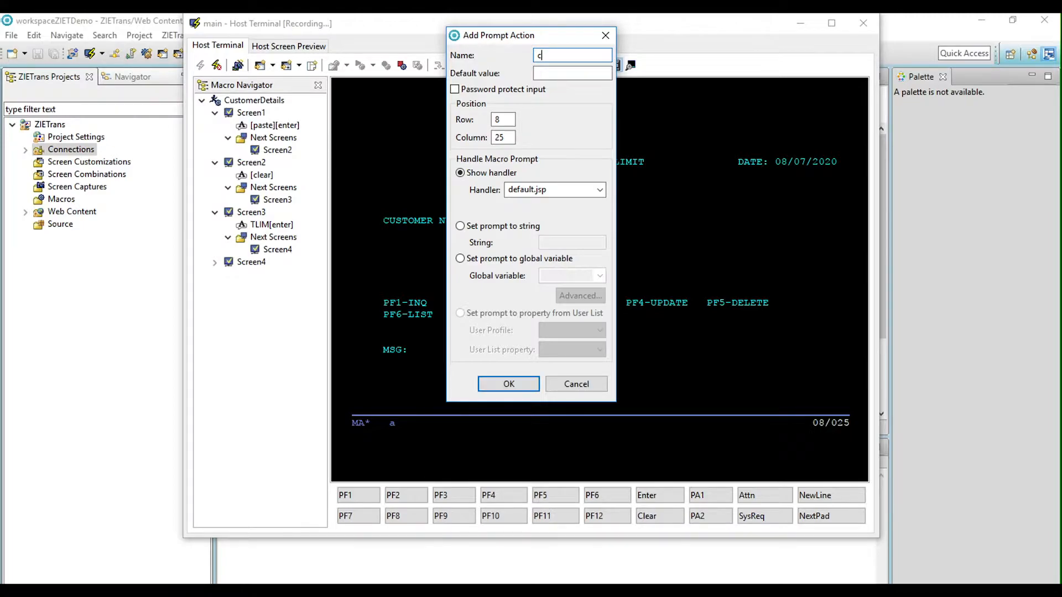
text(ustomerNumber)
click(505, 385)
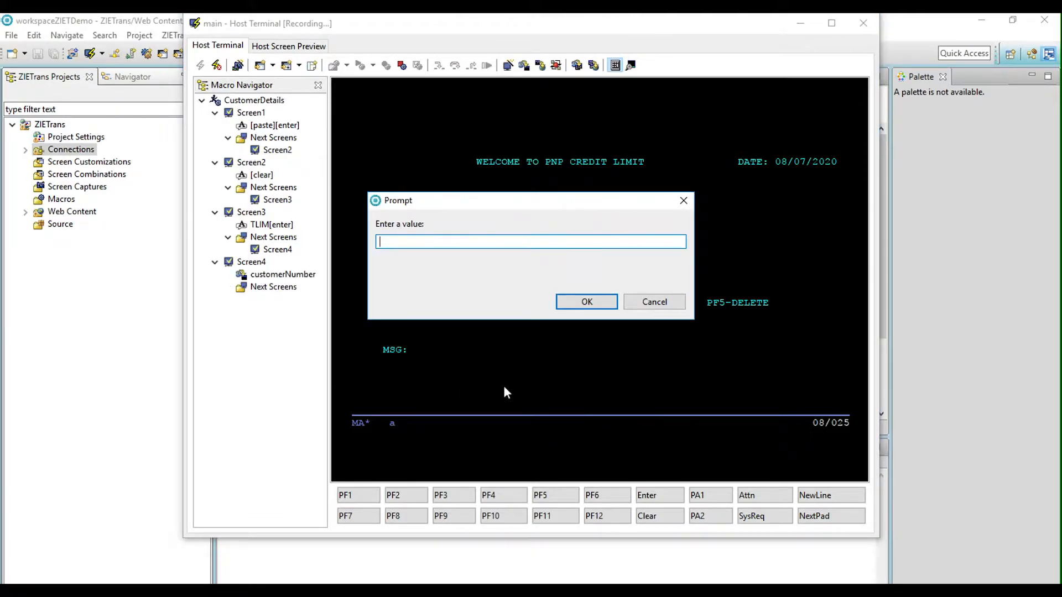
Supply the customer number as the prompt value and run the customer inquiry
text(1)
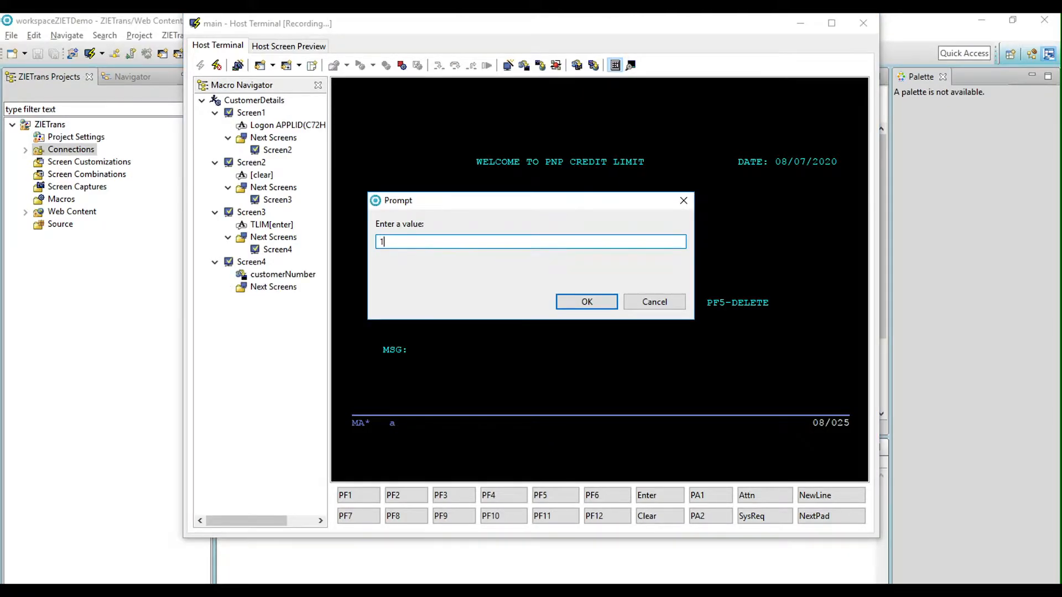
text(0012)
click(586, 302)
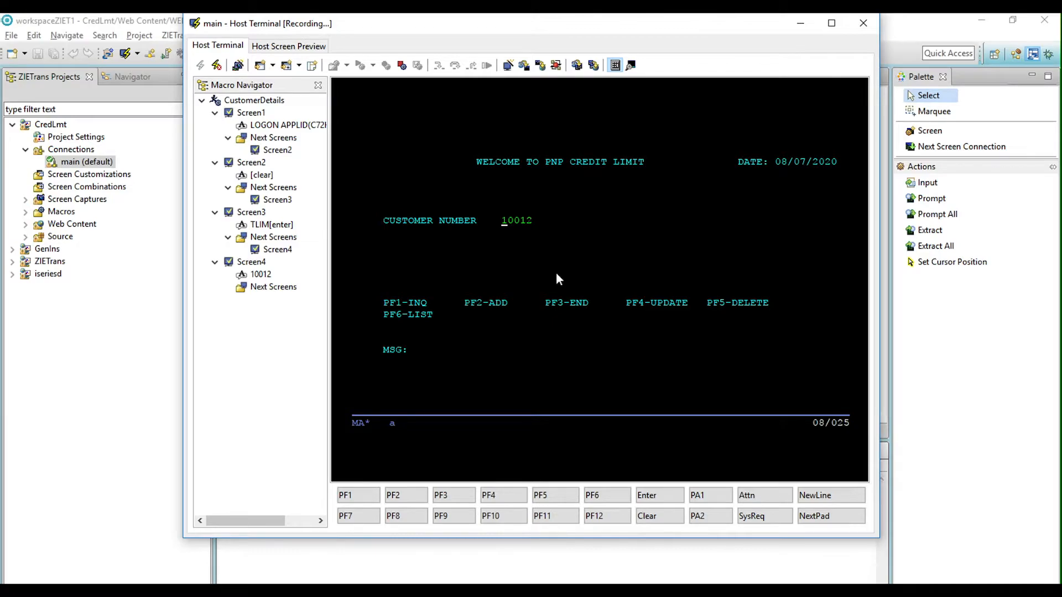
key(F1)
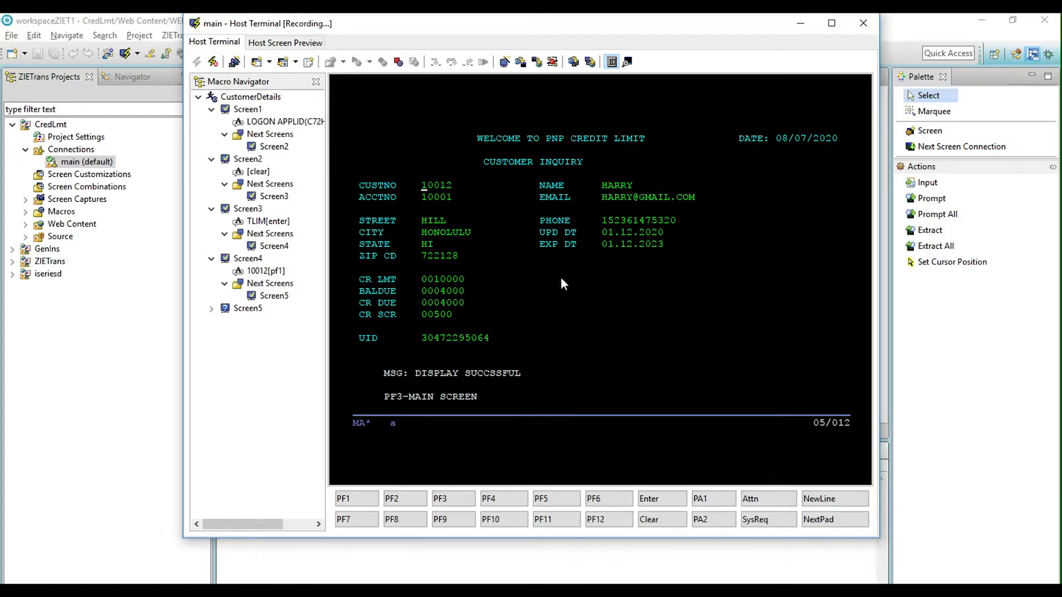
click(538, 62)
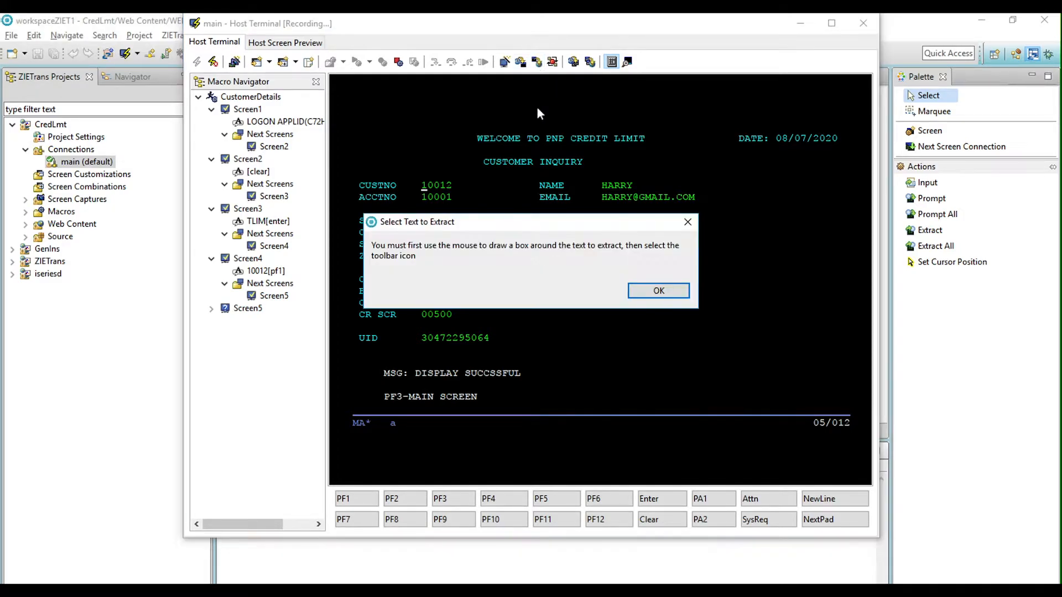
click(664, 289)
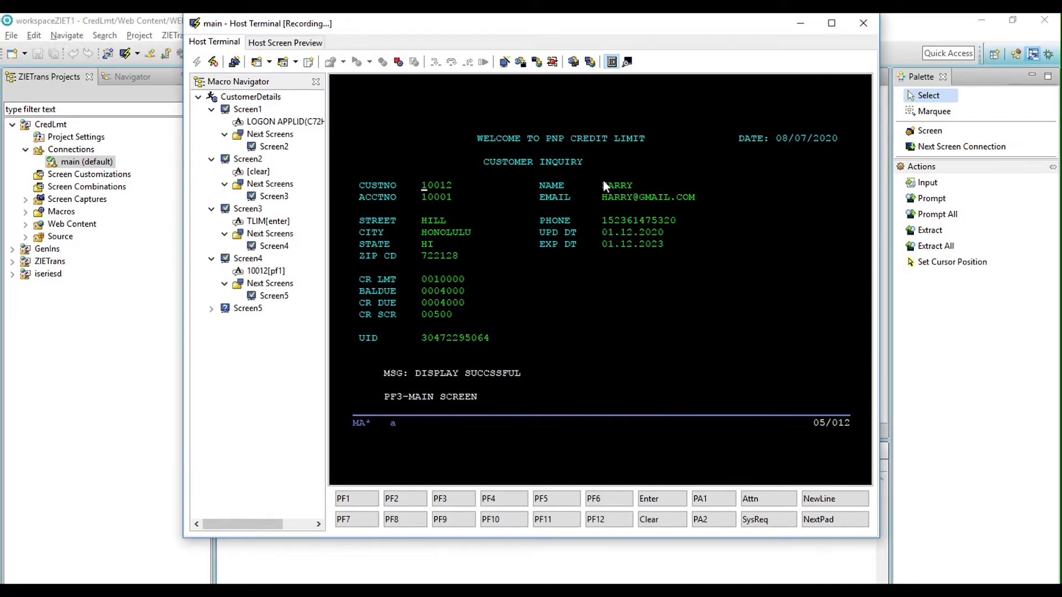
click(612, 187)
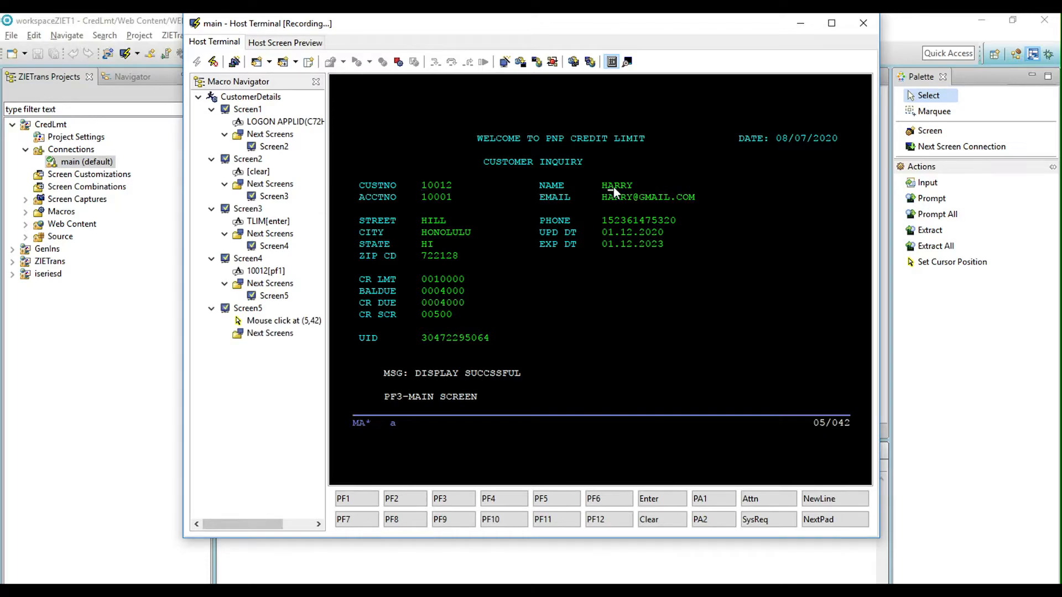
Add an extract action called name for row 5, columns 41 to 52, recognizing its screen by "CUSTOMER INQUIRY" at row 3, column 20
drag(600, 180, 677, 191)
click(539, 62)
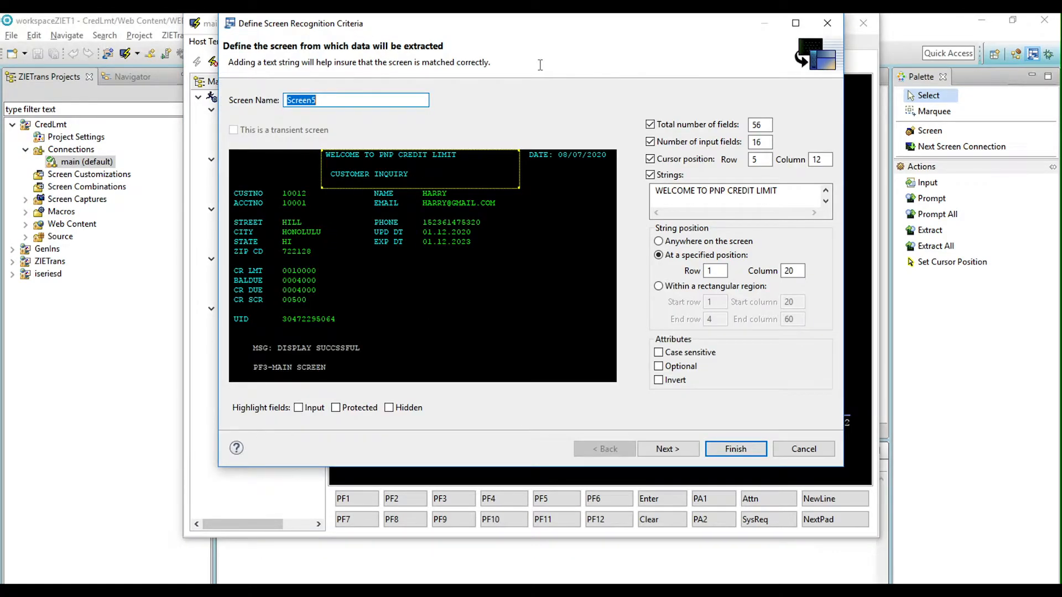
click(380, 174)
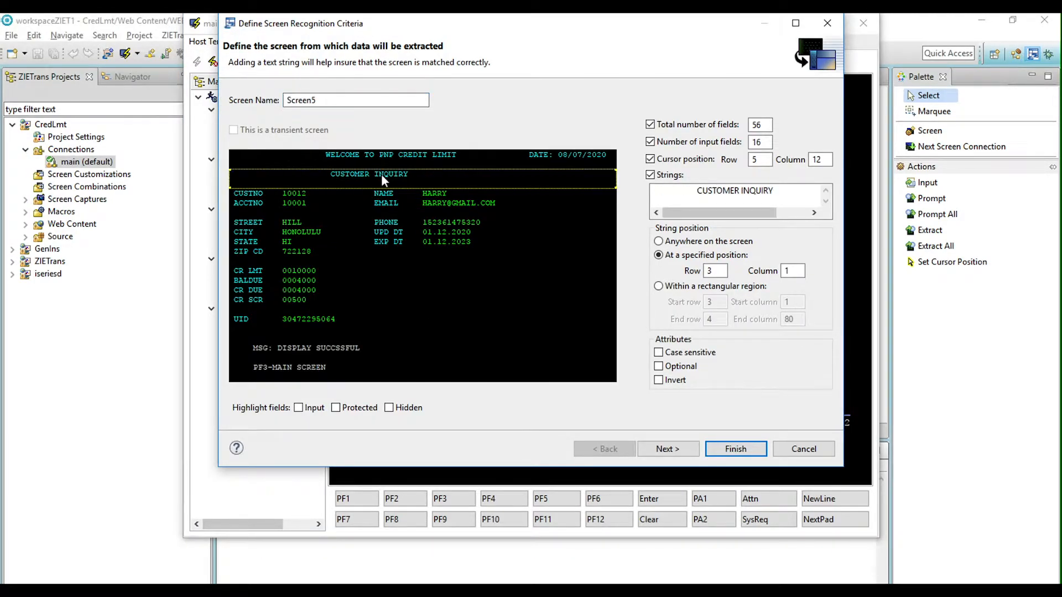
drag(230, 187, 322, 179)
drag(615, 173, 426, 174)
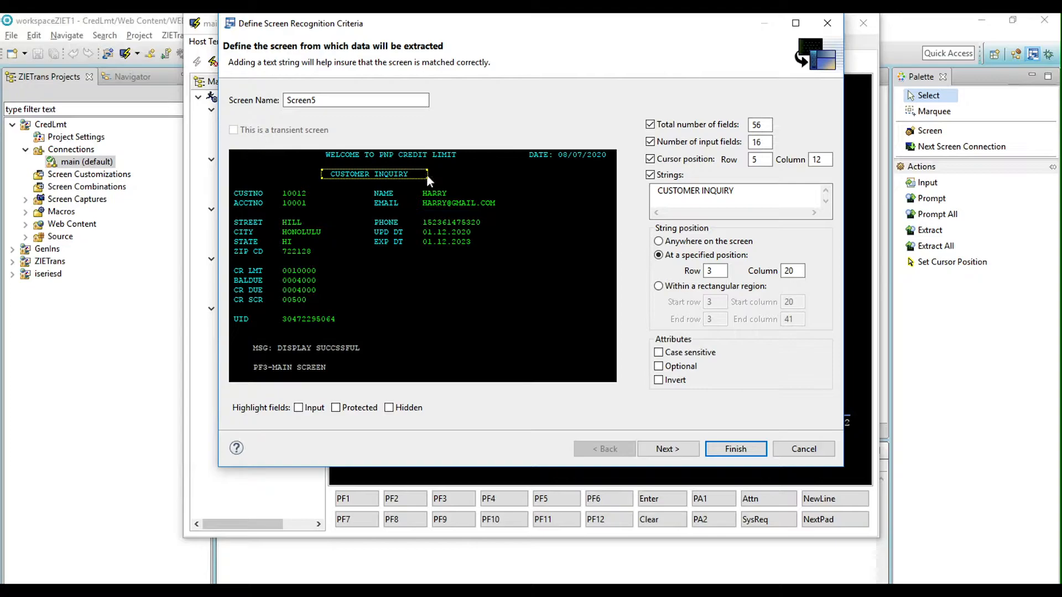
click(668, 446)
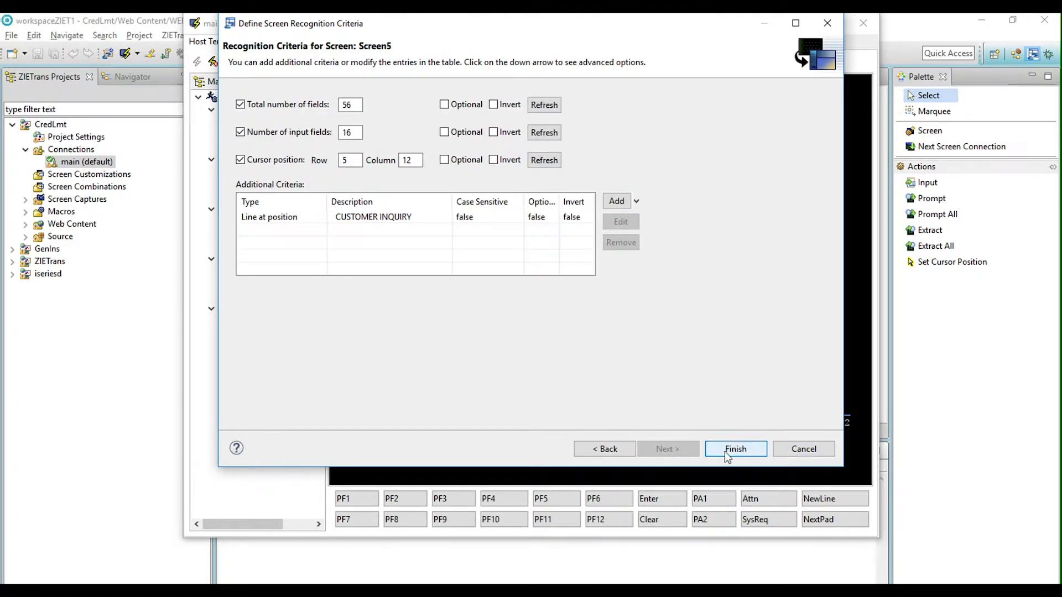
click(735, 449)
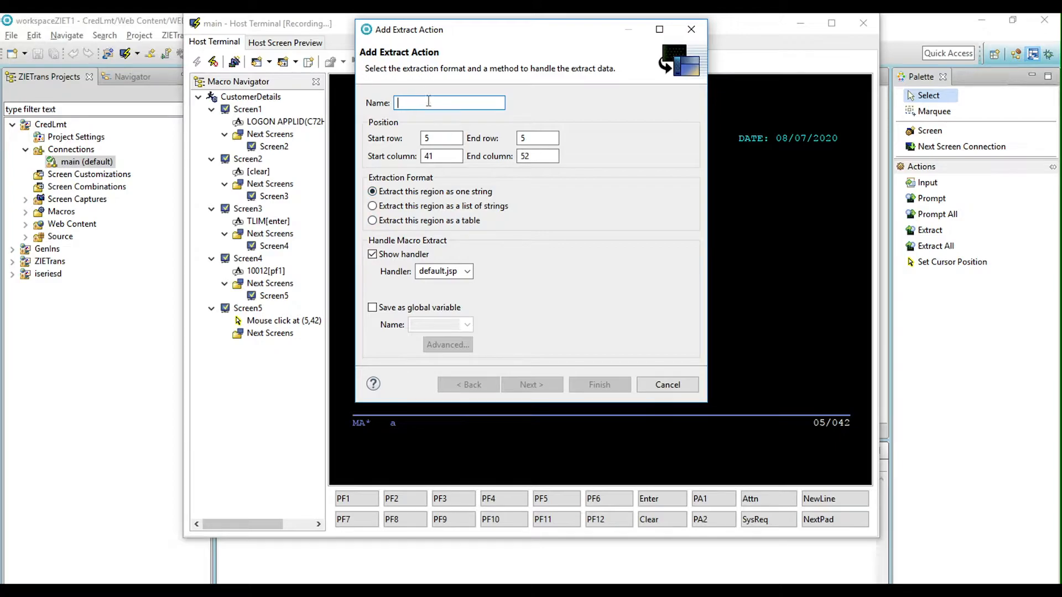
text(name)
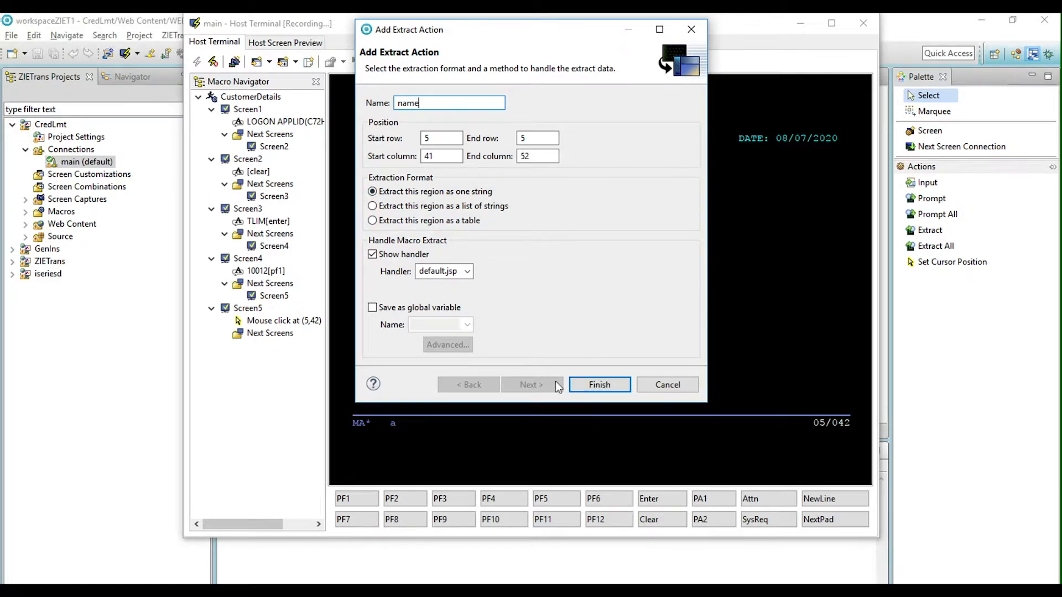
click(599, 385)
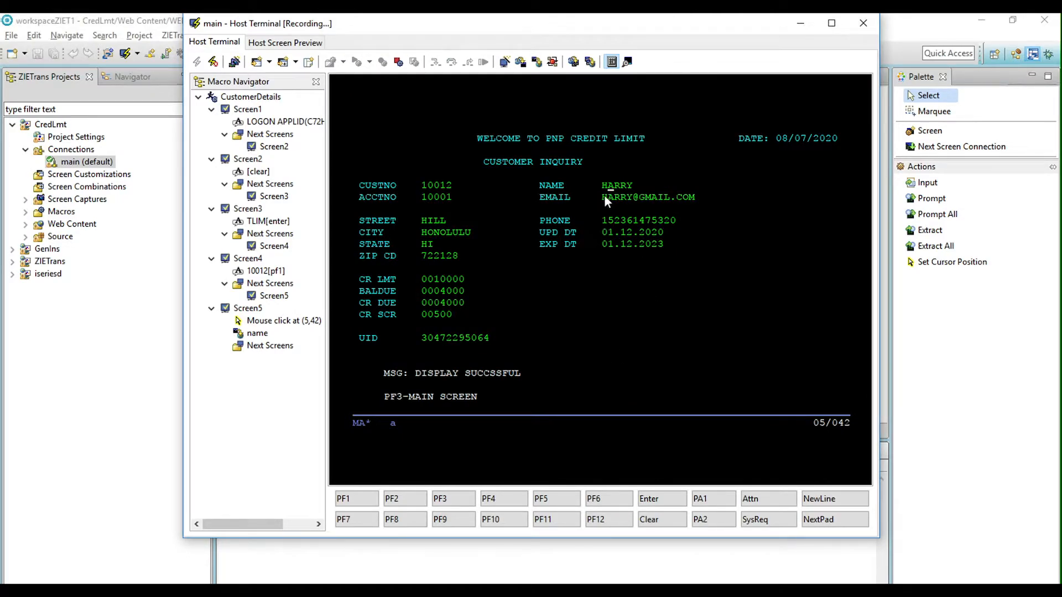
Add an extract action called email for the EMAIL value at row 6, columns 41 to 56
drag(601, 194, 704, 203)
text(email)
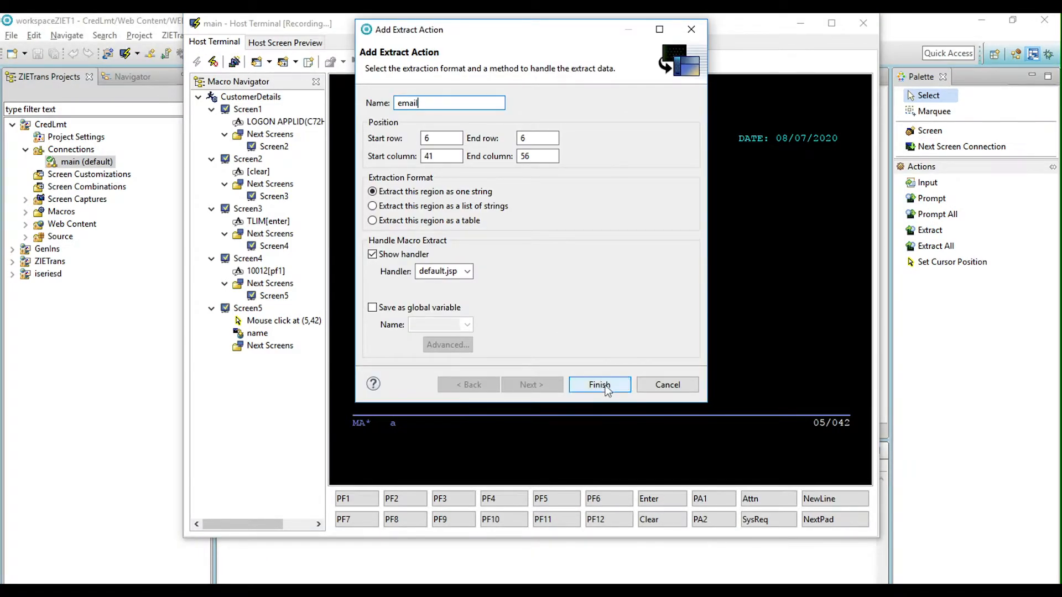
click(599, 385)
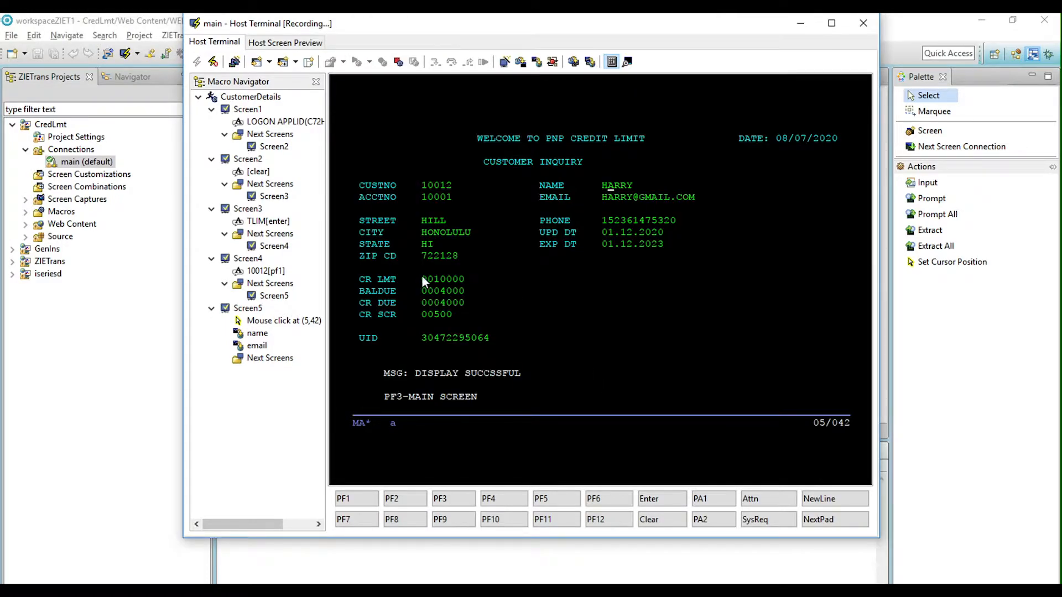
Add an extract action called creditLimit for the CR LMT value at row 13, columns 12 to 21
drag(422, 274, 483, 284)
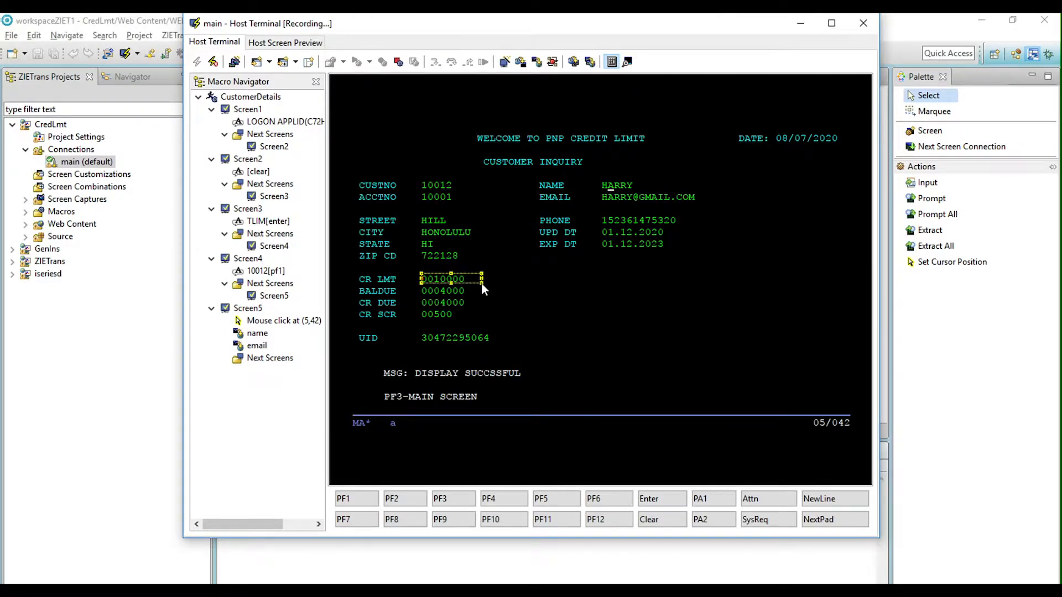
click(536, 62)
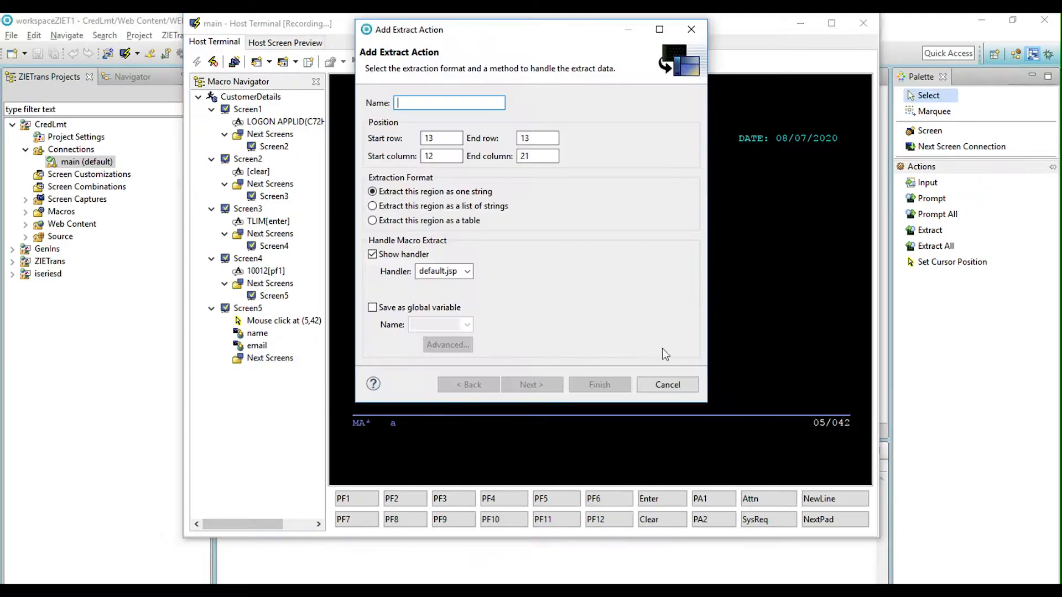
text(credi)
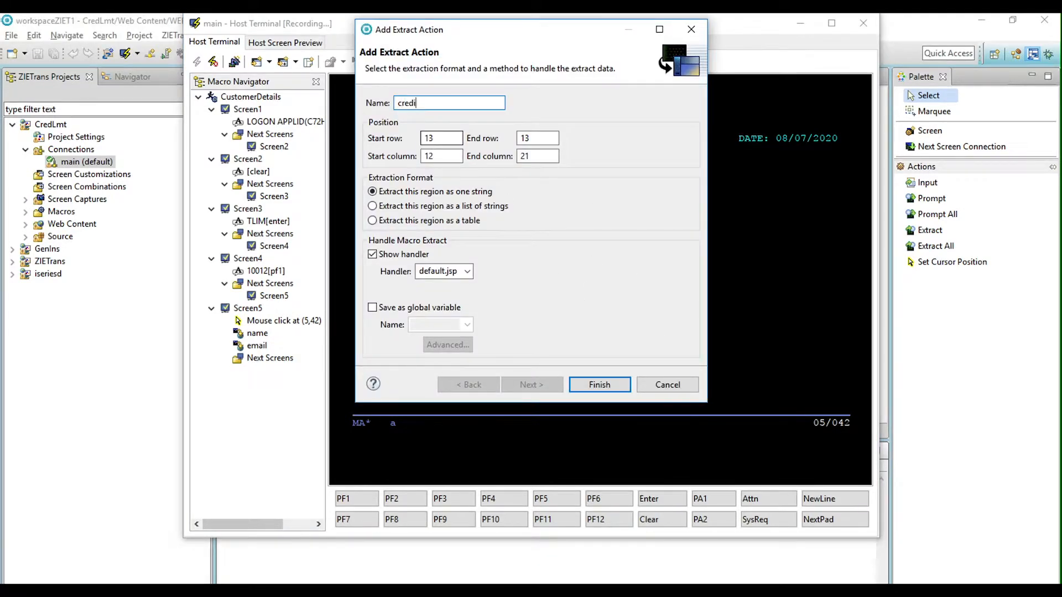
text(tLimit)
click(605, 385)
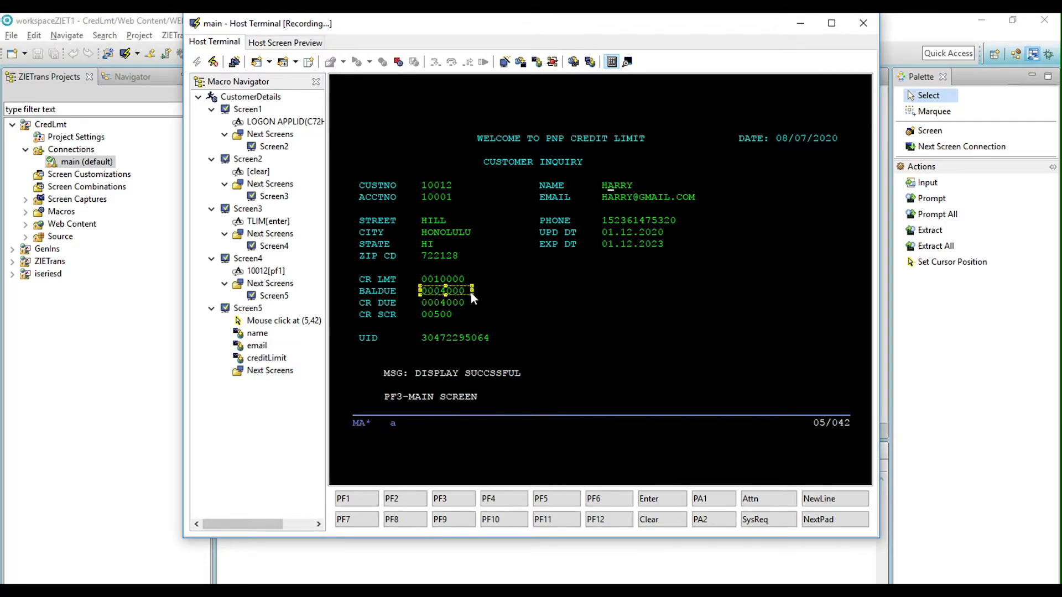
Add an extract action called balDue for the BALDUE value at row 14, columns 12 to 19
click(536, 62)
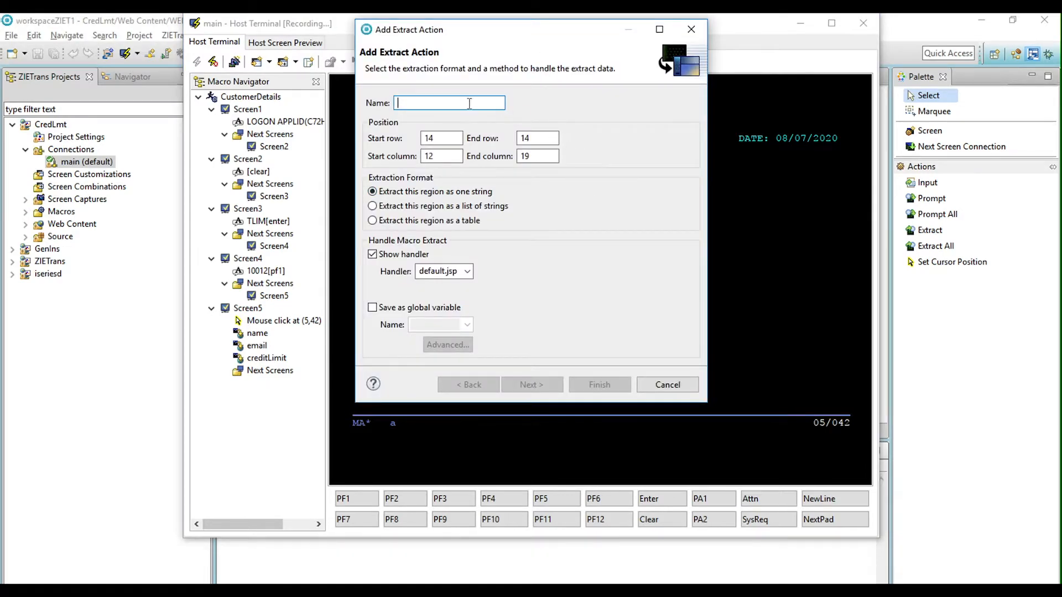
text(balDue)
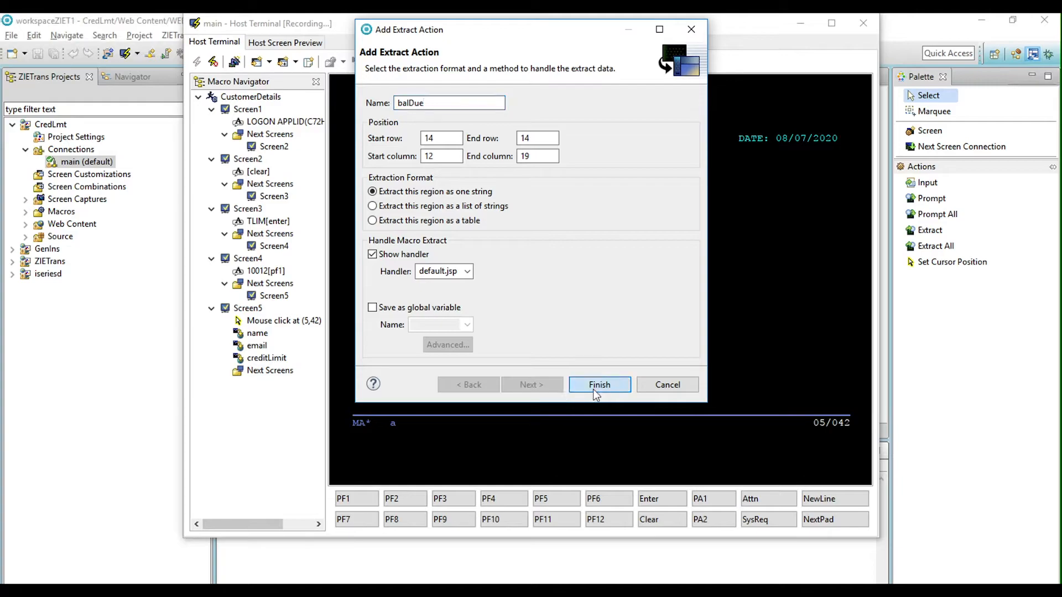
click(595, 394)
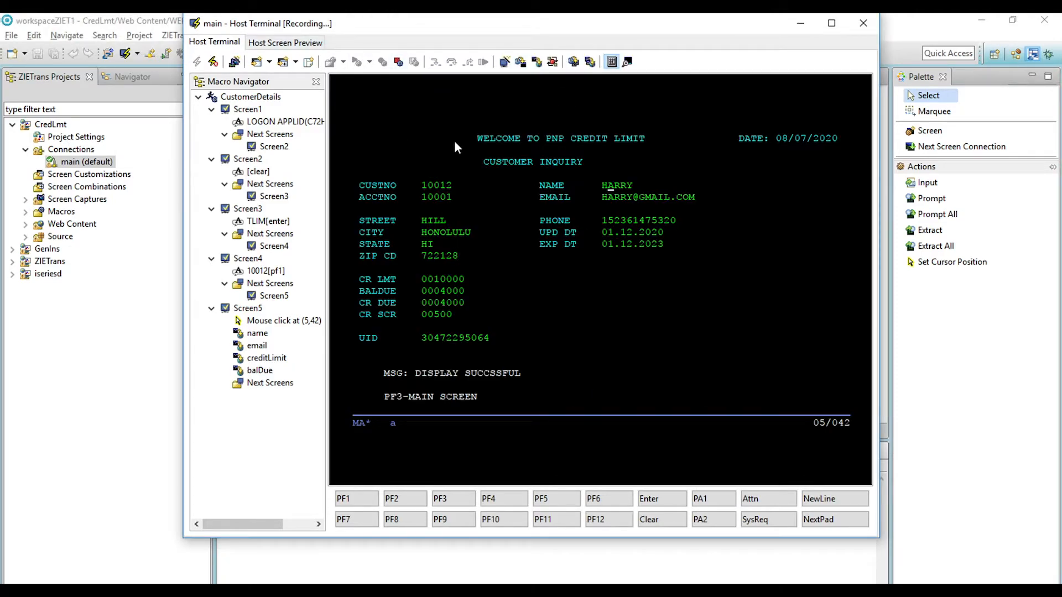
Stop recording with the "CUSTOMER INQUIRY" screen as the macro's exit screen, and save the macro
click(398, 61)
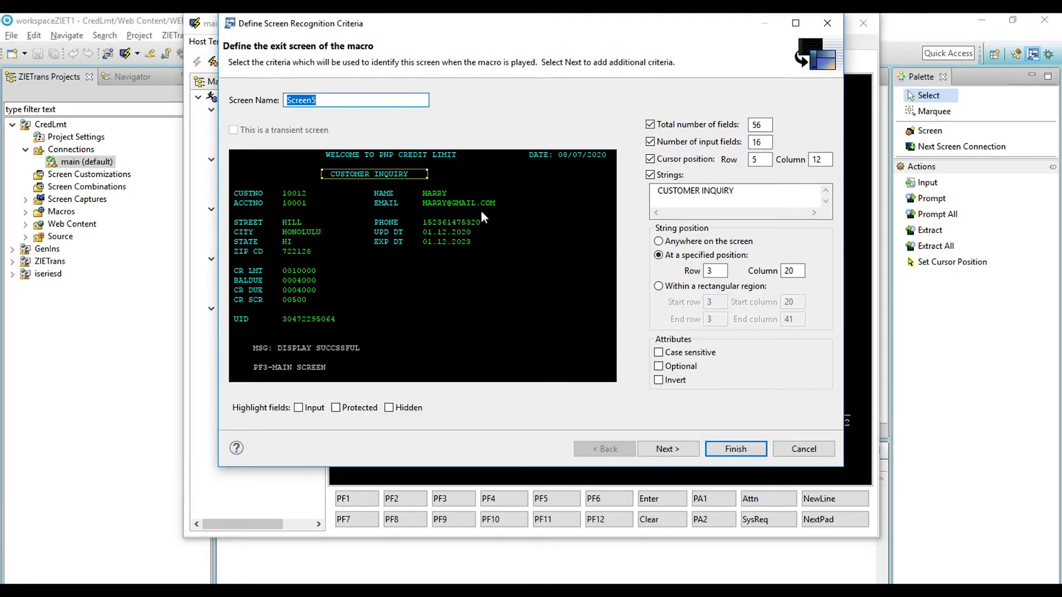
click(668, 448)
click(736, 448)
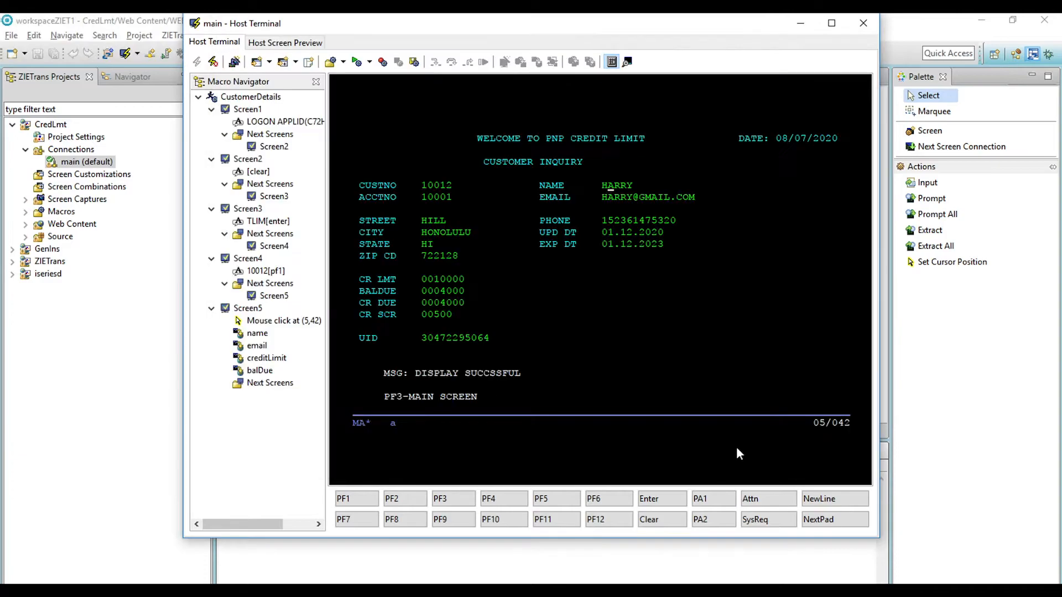
click(418, 66)
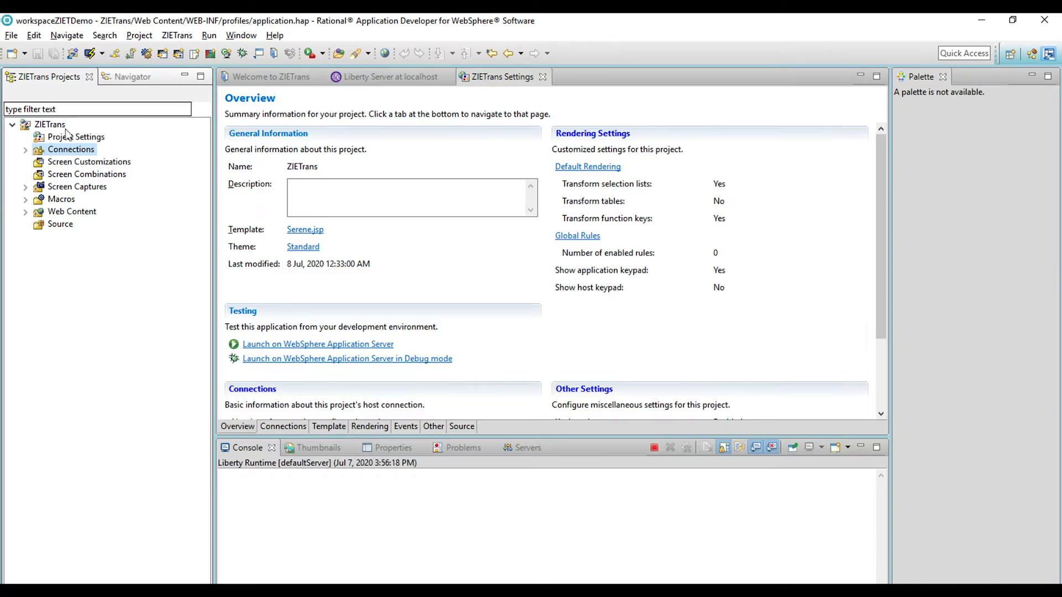
Open the CustomerDetails macro of the ZIETrans project in the design view of the macro editor
click(25, 199)
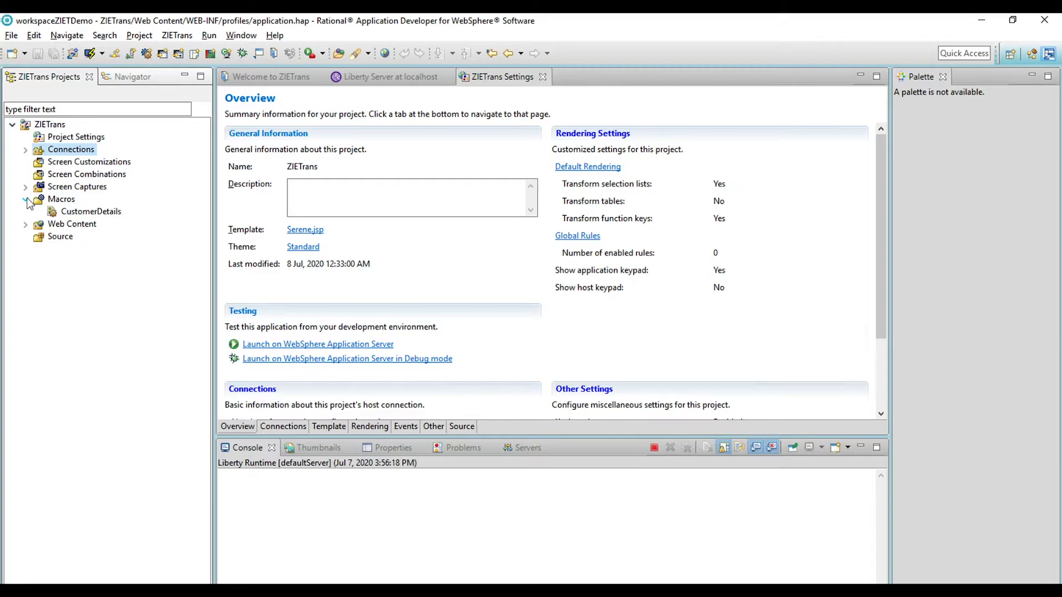
click(83, 212)
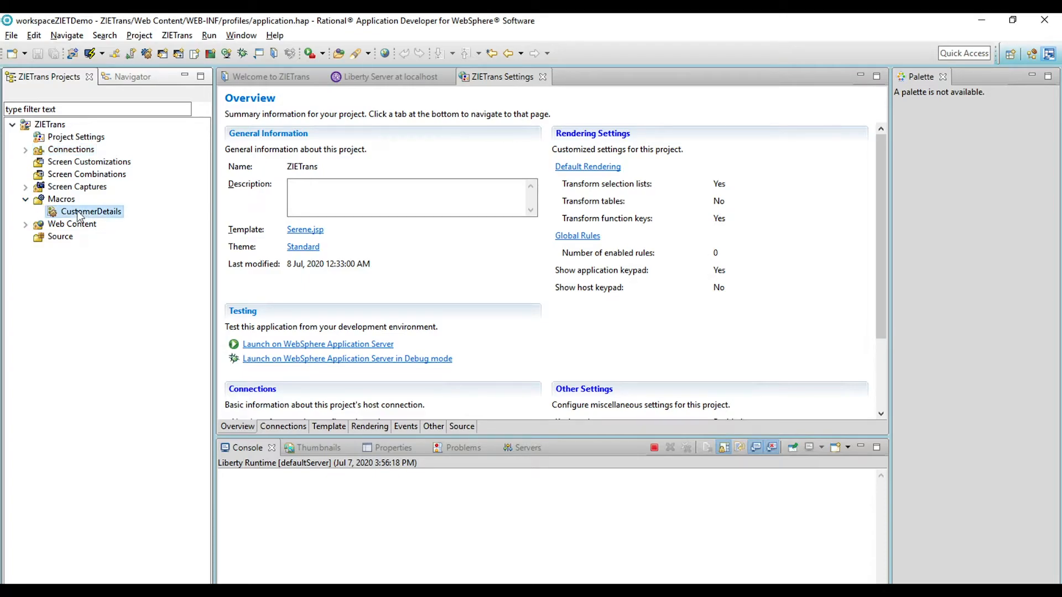
double_click(77, 213)
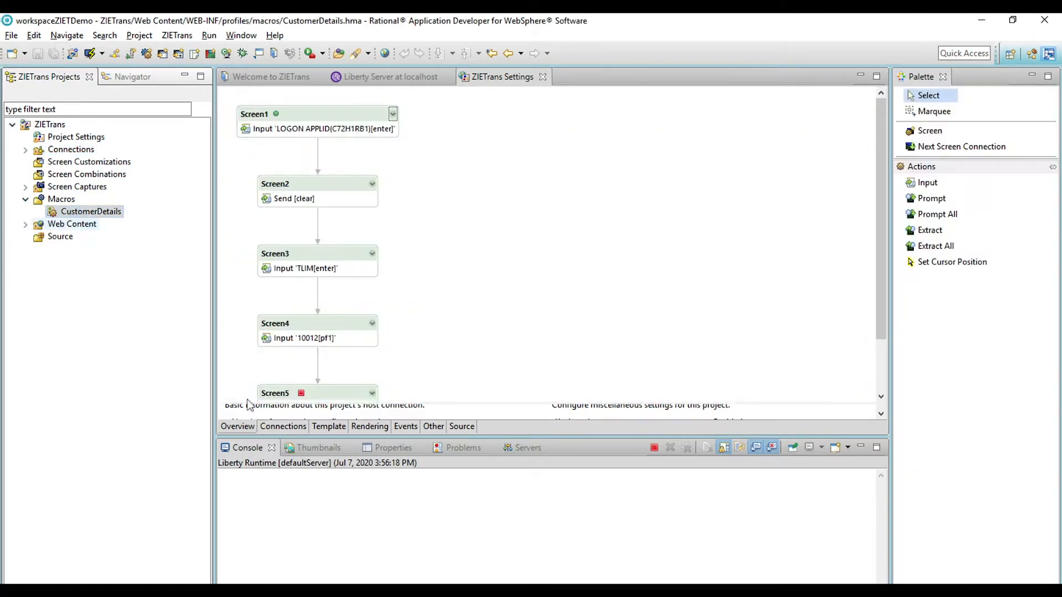
click(232, 427)
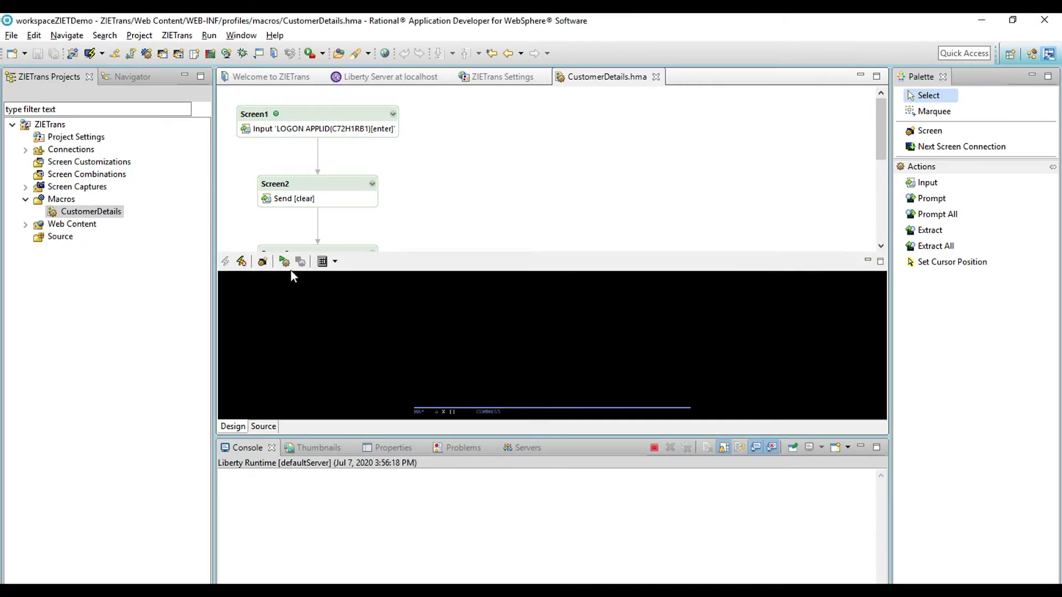
Play the CustomerDetails macro and check the email entry in its extract results
click(284, 262)
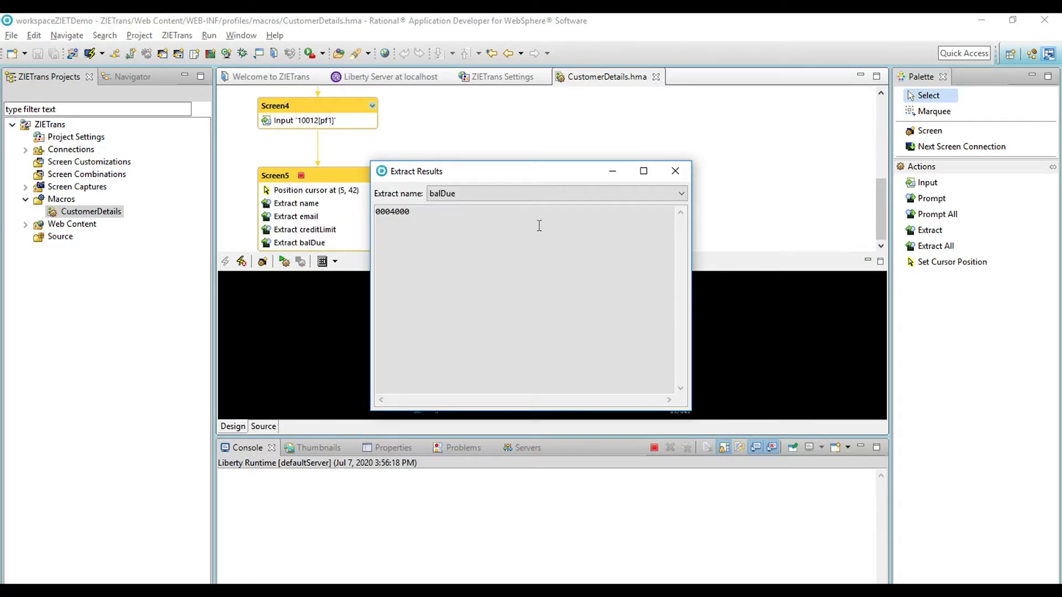
click(462, 195)
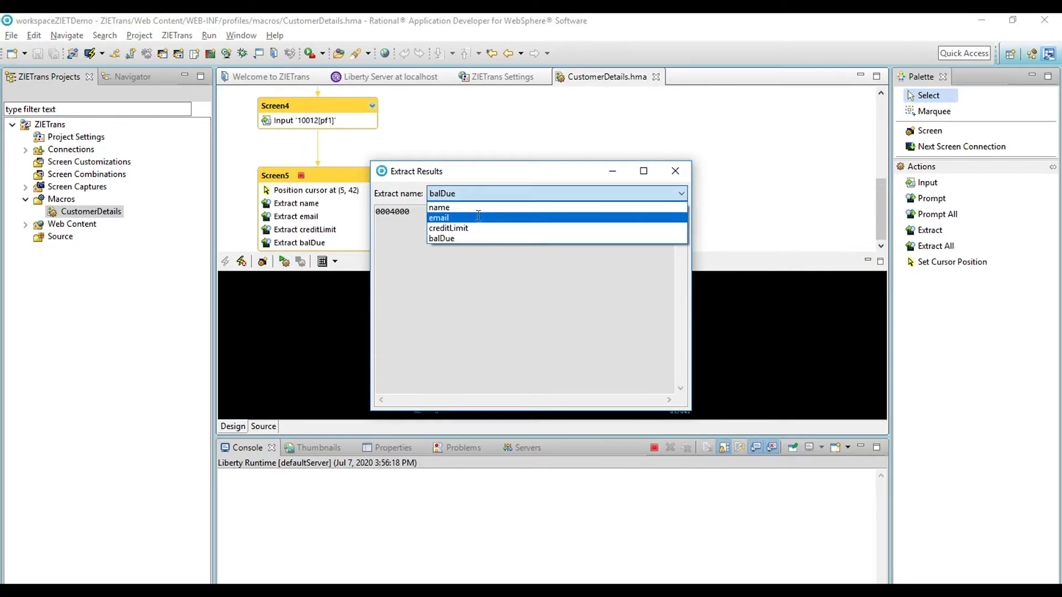
click(479, 217)
click(675, 171)
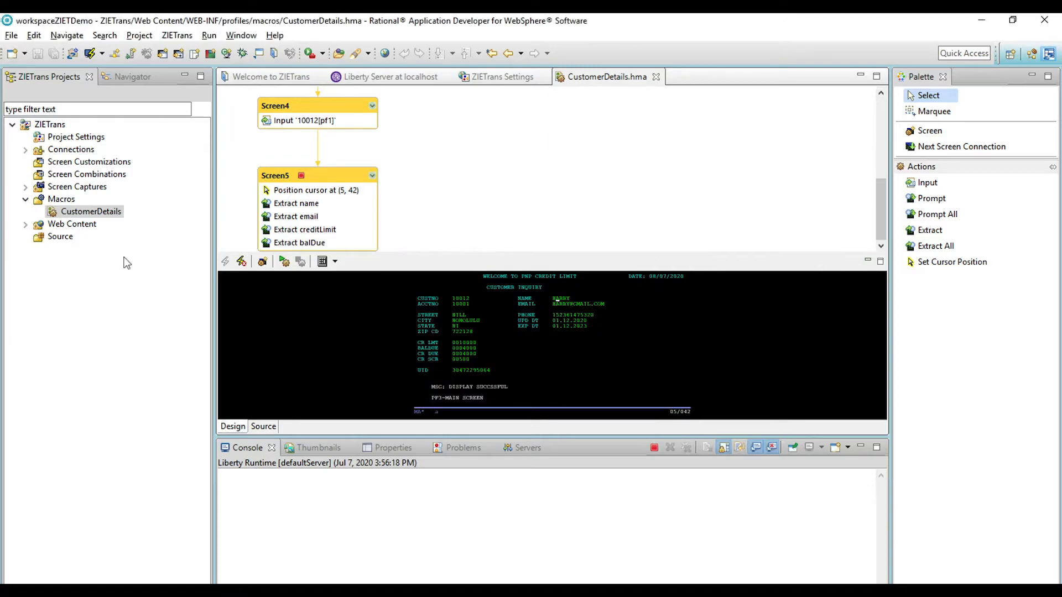
Create an integration object from the CustomerDetails macro and show it in the project's source folder
right_click(73, 217)
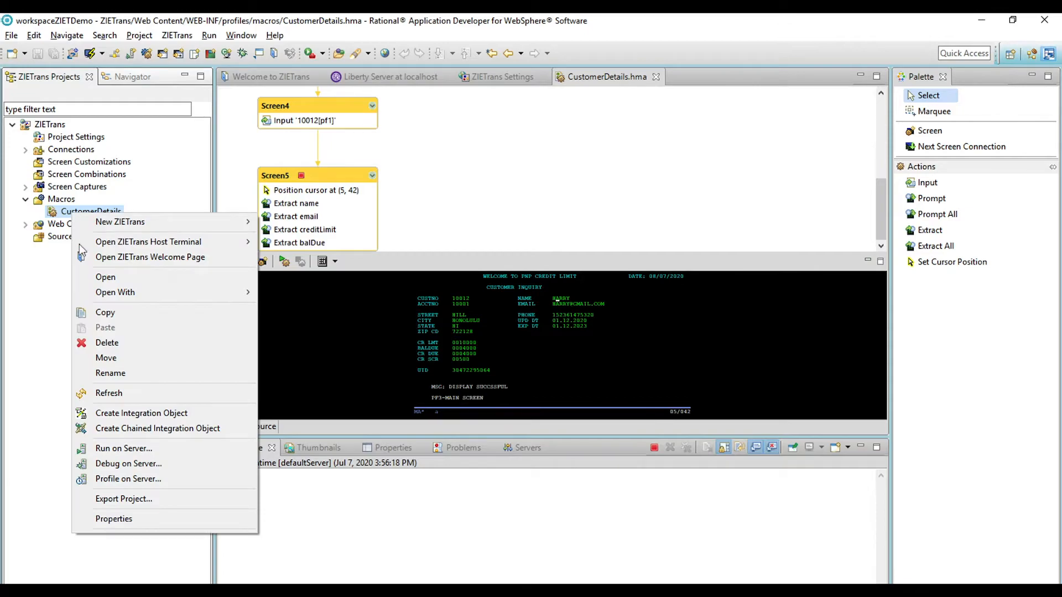
click(175, 415)
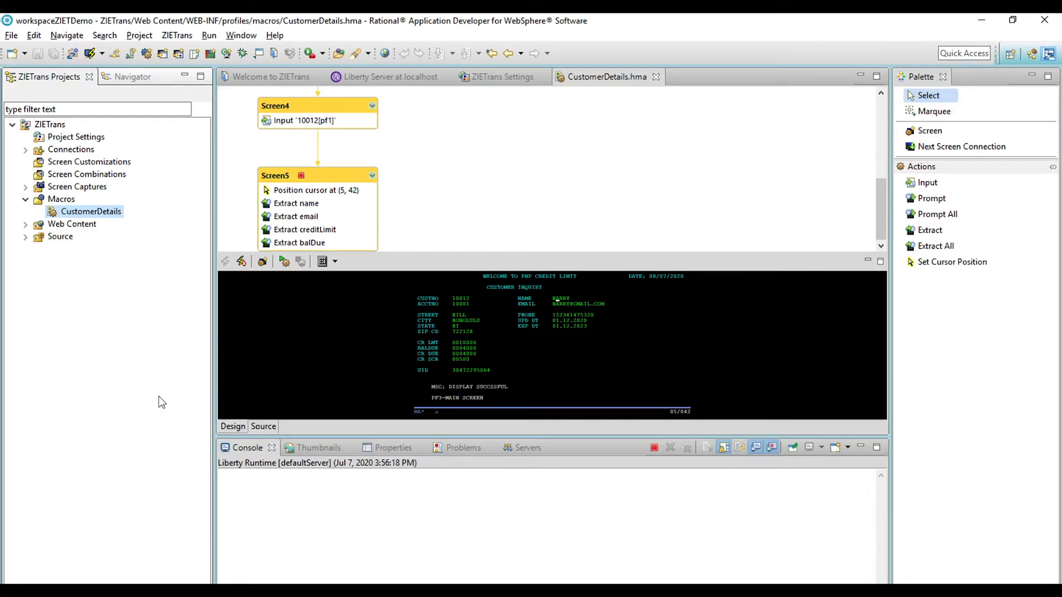
click(25, 237)
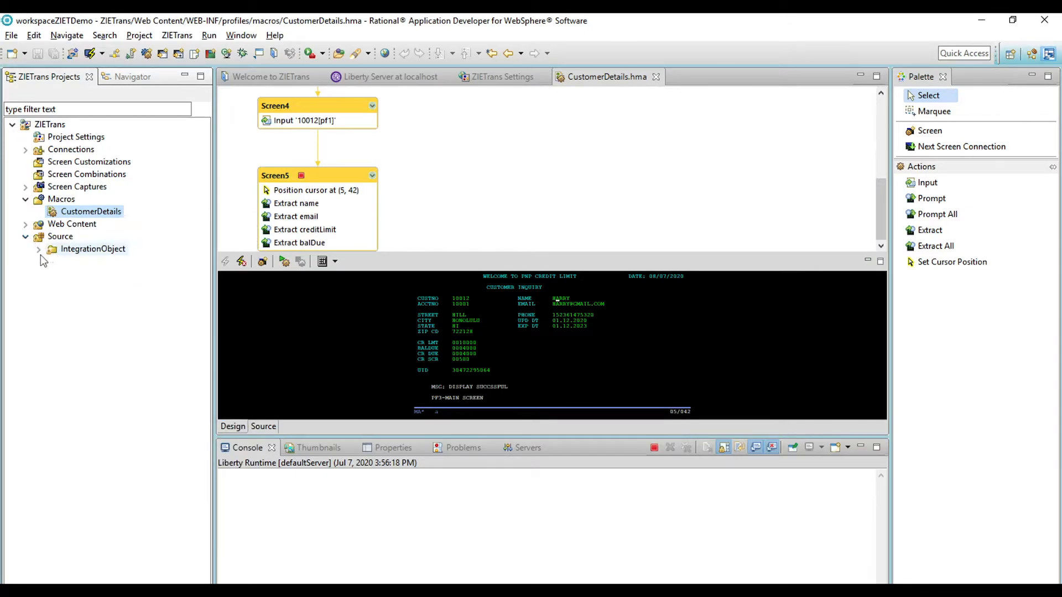
click(39, 251)
Start creating RESTful service files from the CustomerDetails integration object, naming the resource class CustomerDetails in package restfulserviceclasses
right_click(97, 265)
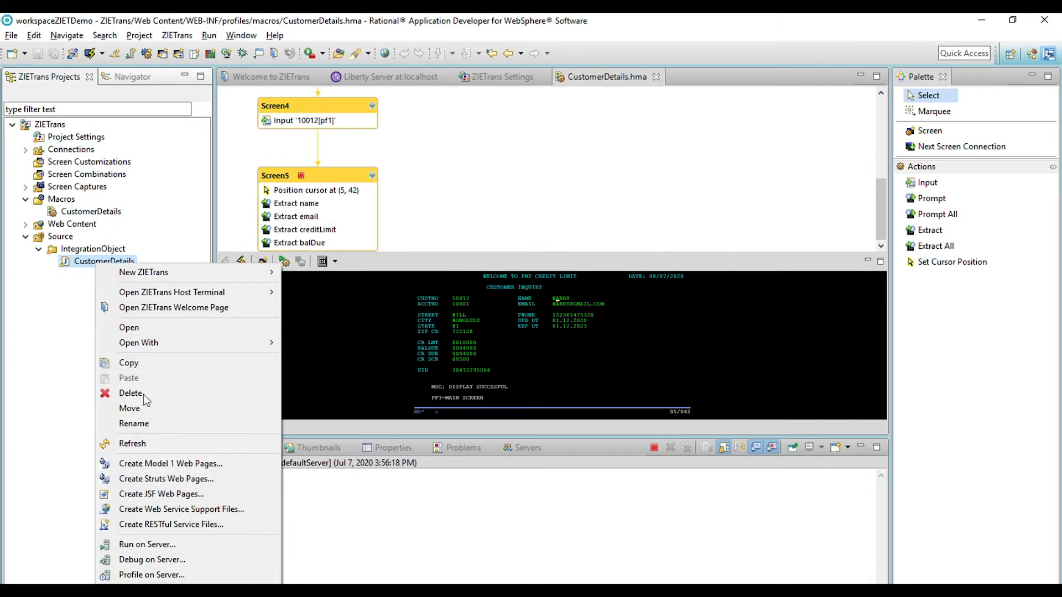
click(216, 523)
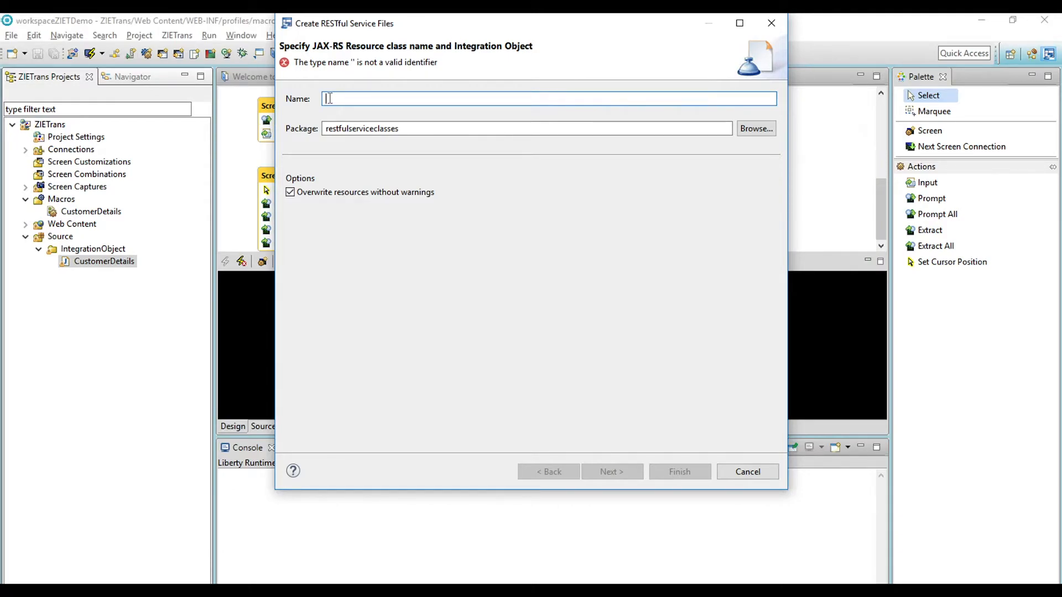
text(CustomerDetails)
click(619, 474)
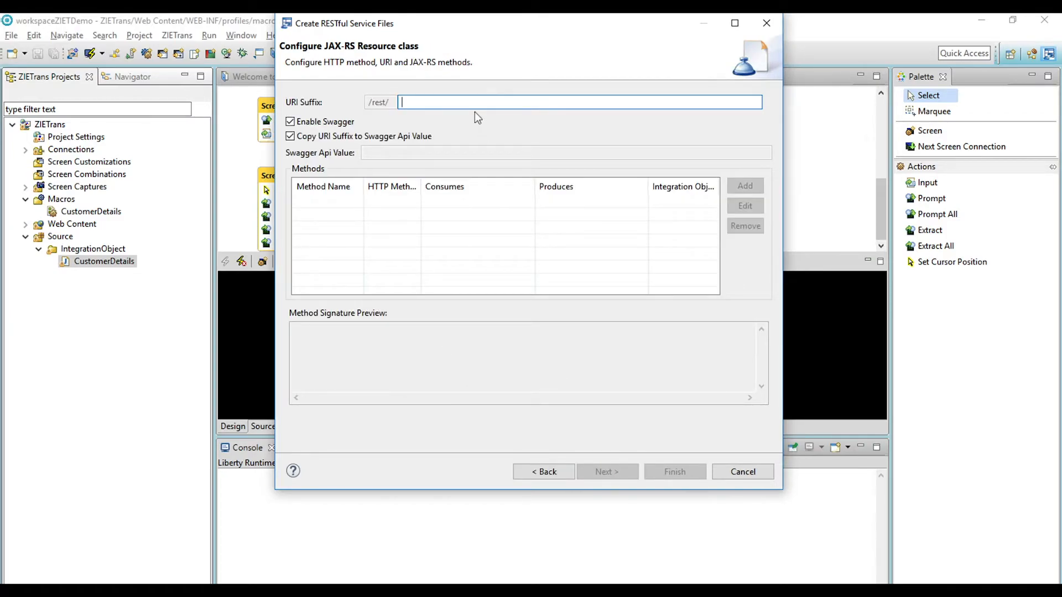
Set the REST resource's URI suffix to customerDetails, keeping Swagger enabled
text(custo,er)
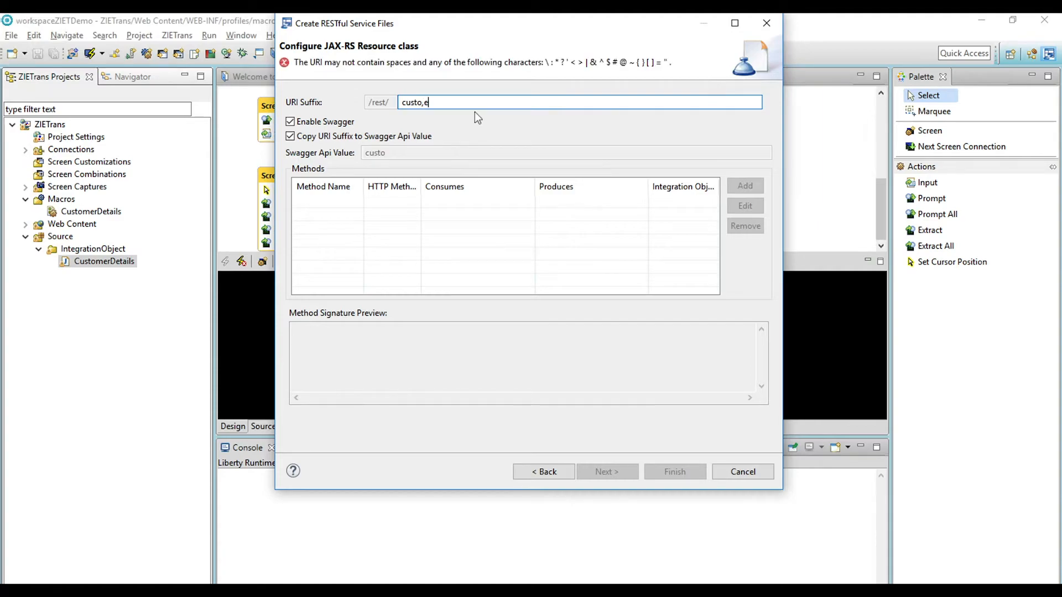
key(BackSpace)
key(BackSpace)
key(BackSpace)
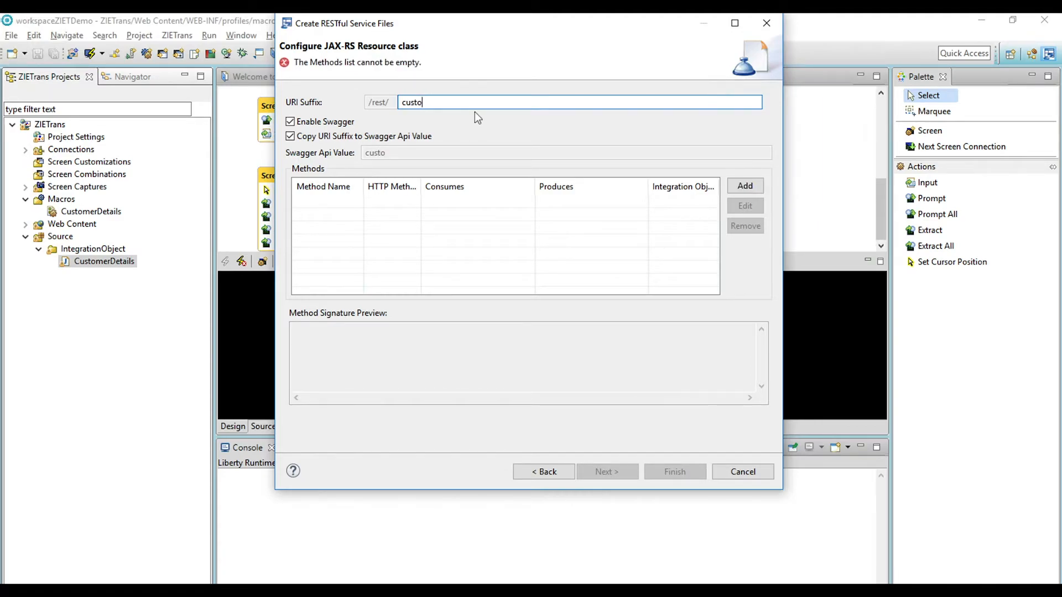
text(merDetails)
Add a GET method to the REST resource using the CustomerDetails integration object, with Swagger API operation value "Get the customer details"
click(744, 188)
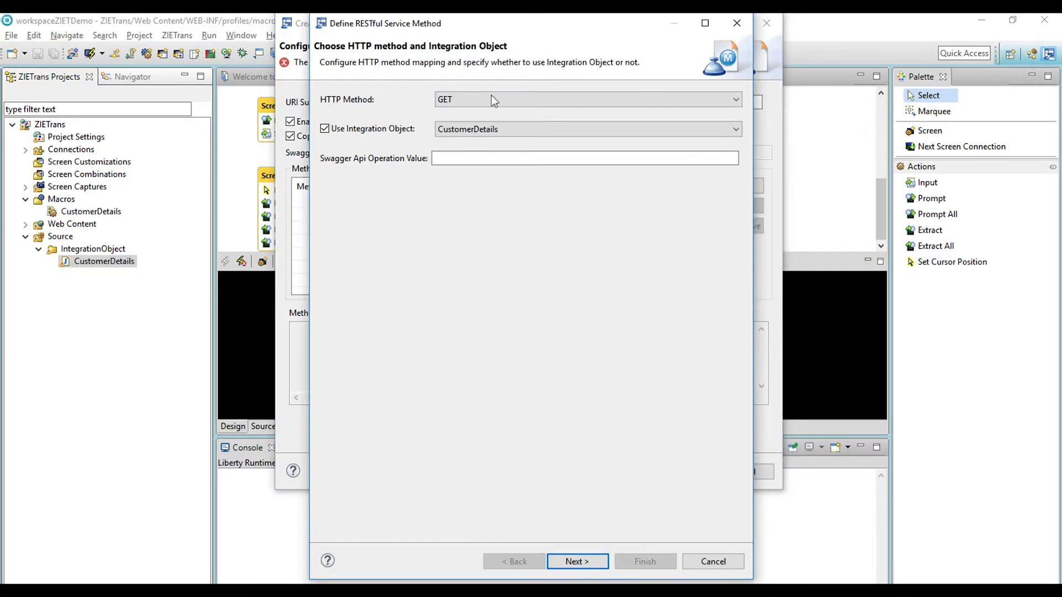
click(476, 101)
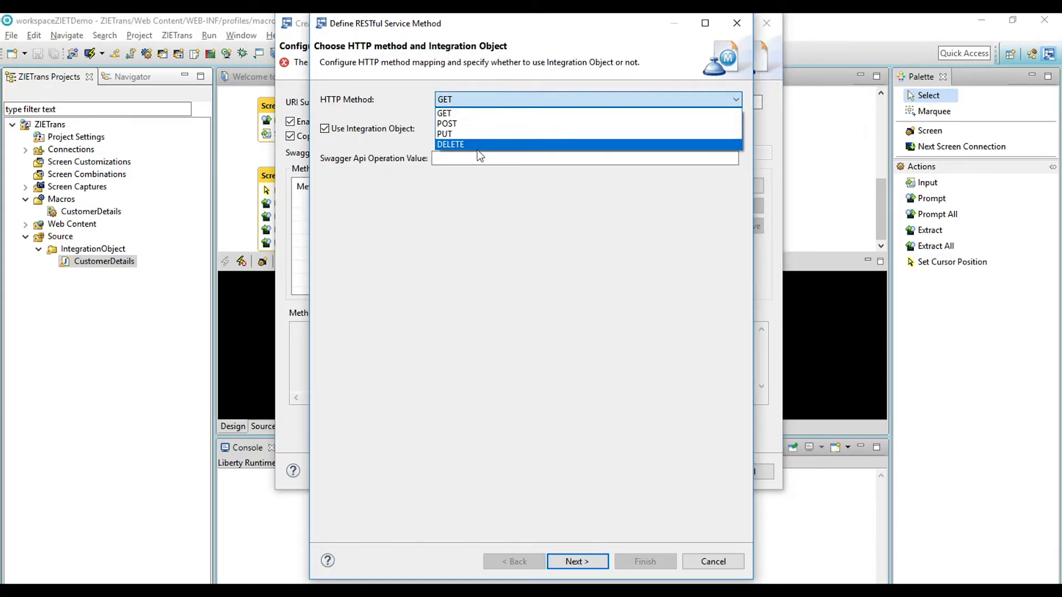
click(463, 114)
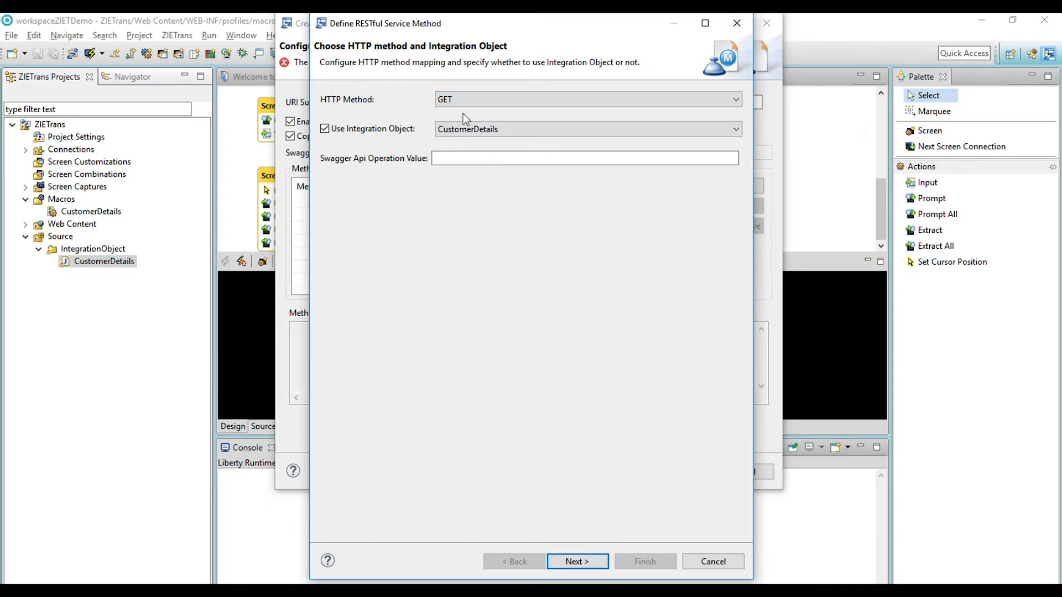
click(500, 159)
text(Getti)
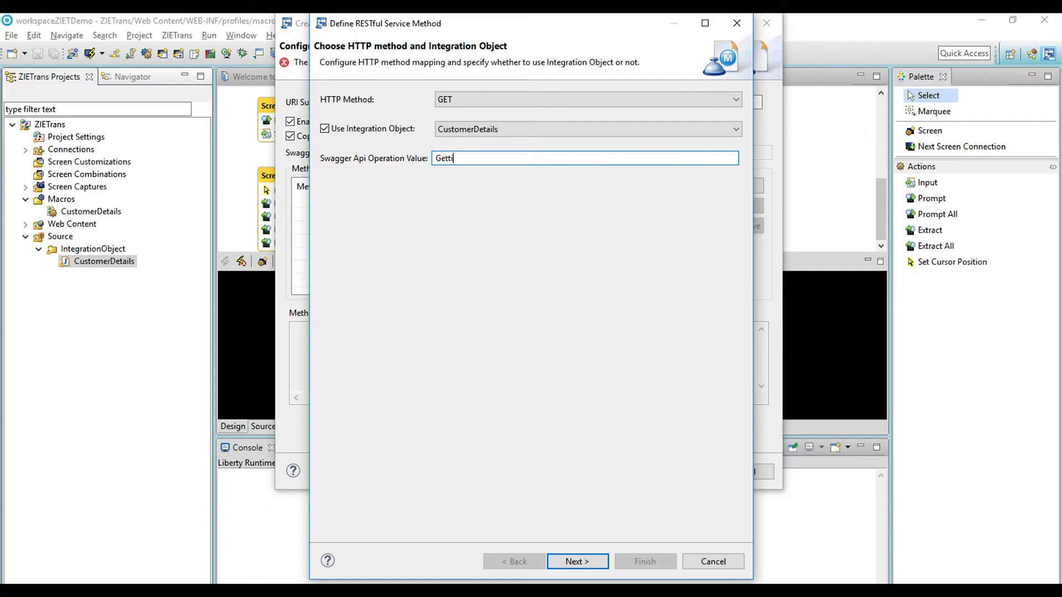
key(BackSpace)
key(BackSpace)
key(BackSpace)
text(t the customer details)
click(577, 561)
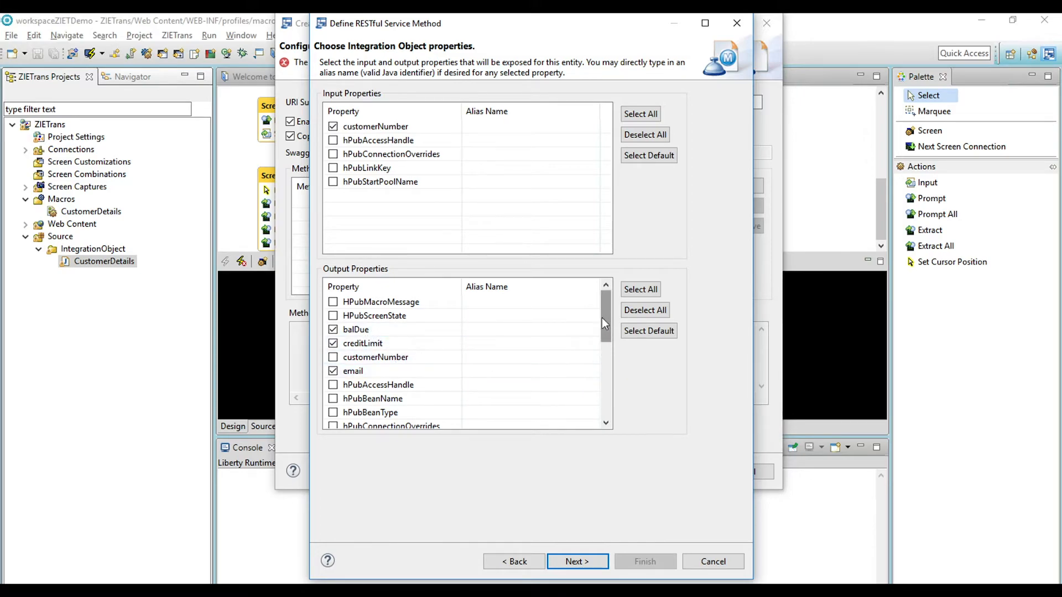
Review the exposed input and output properties, accept the default invokeCustomerDetails method settings, and generate the RESTful service files
drag(602, 317, 601, 415)
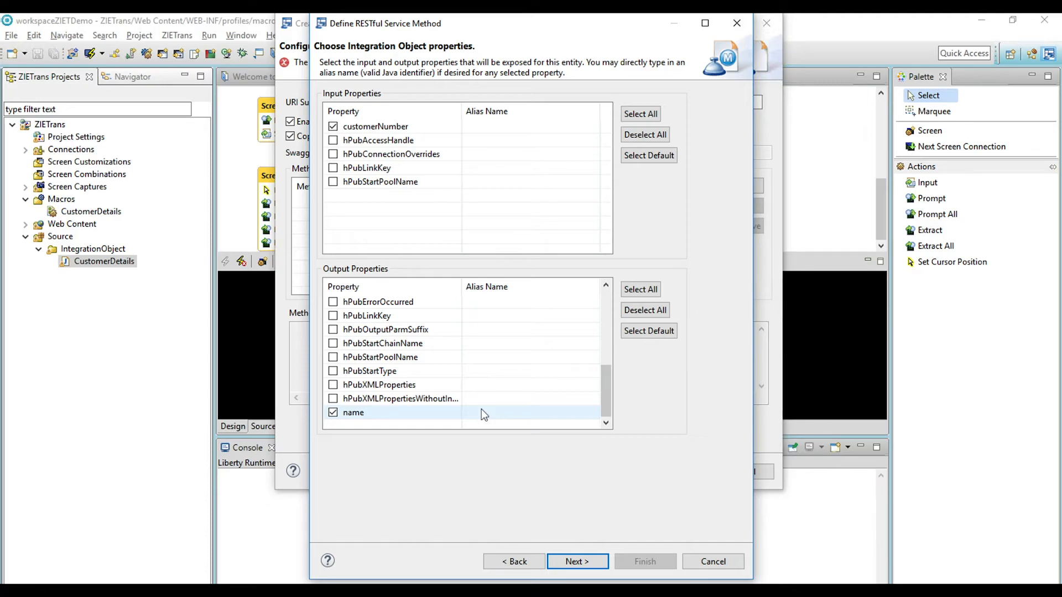
click(575, 561)
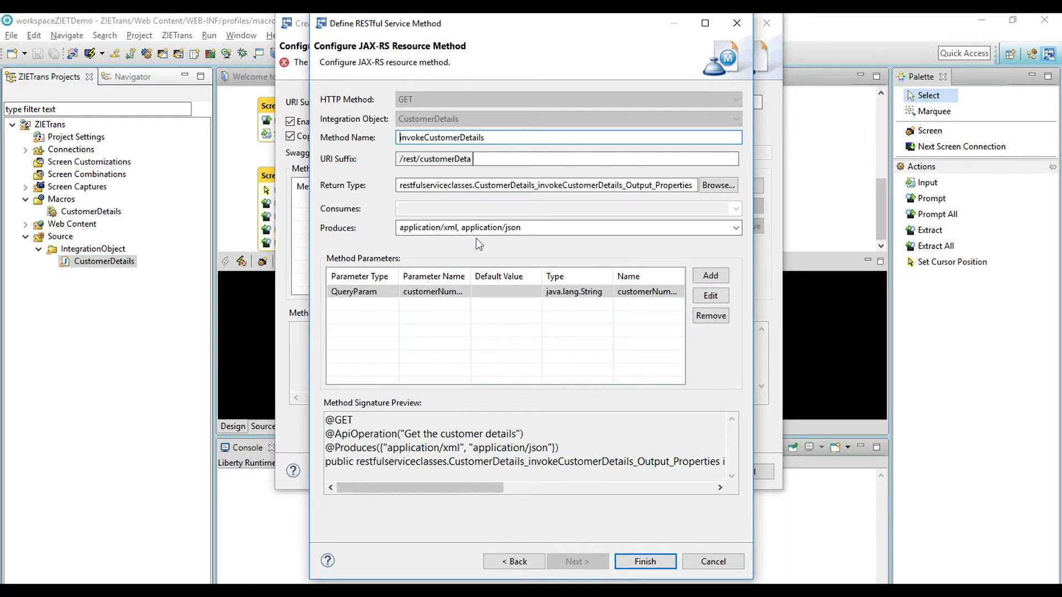
click(643, 561)
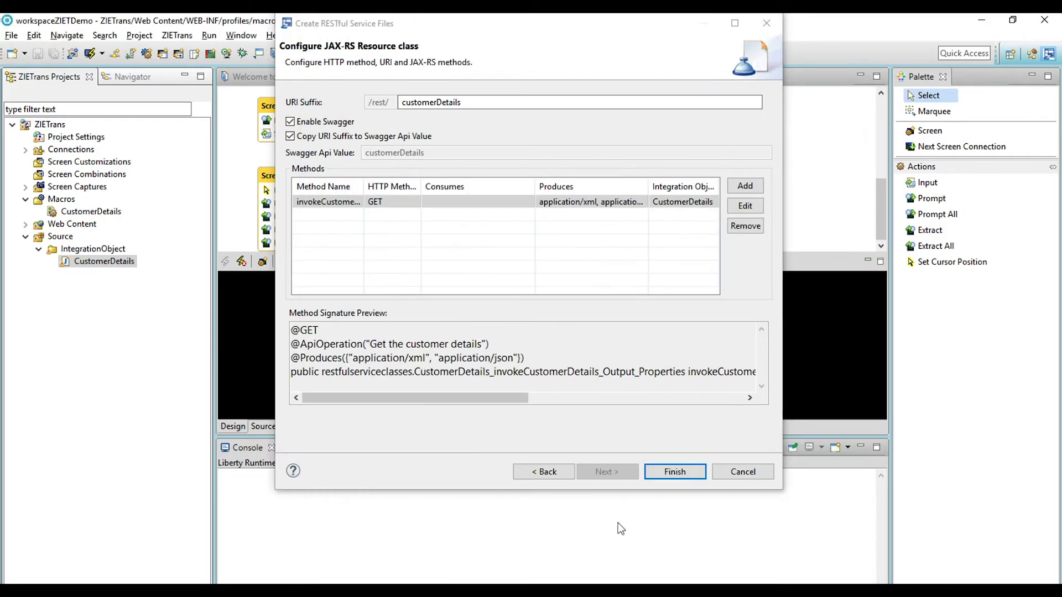
click(681, 473)
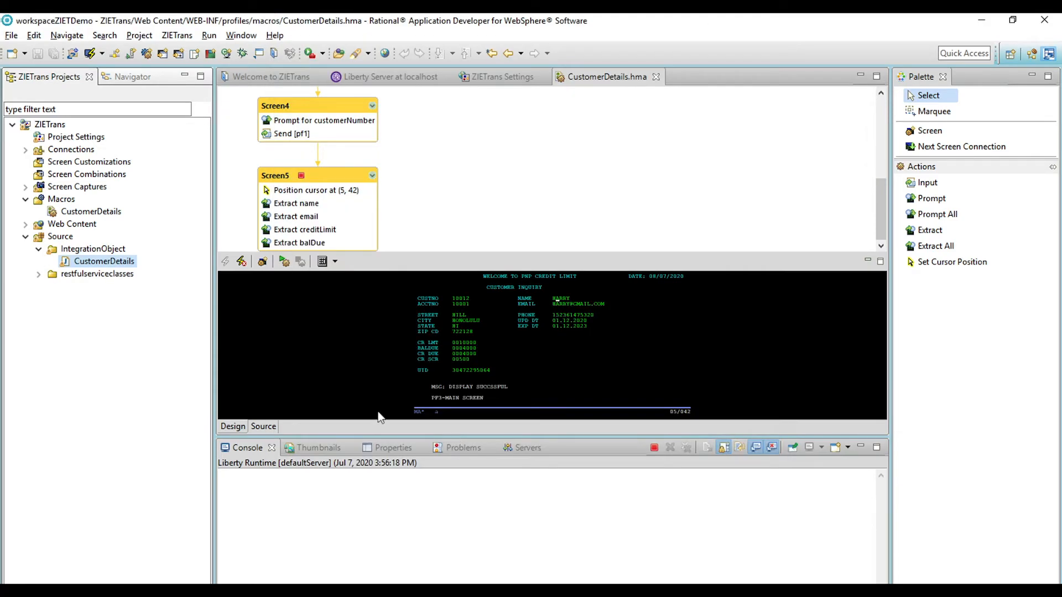
Open the CustomerDetails class in the restfulserviceclasses package and examine its REST resource code
click(39, 275)
click(97, 287)
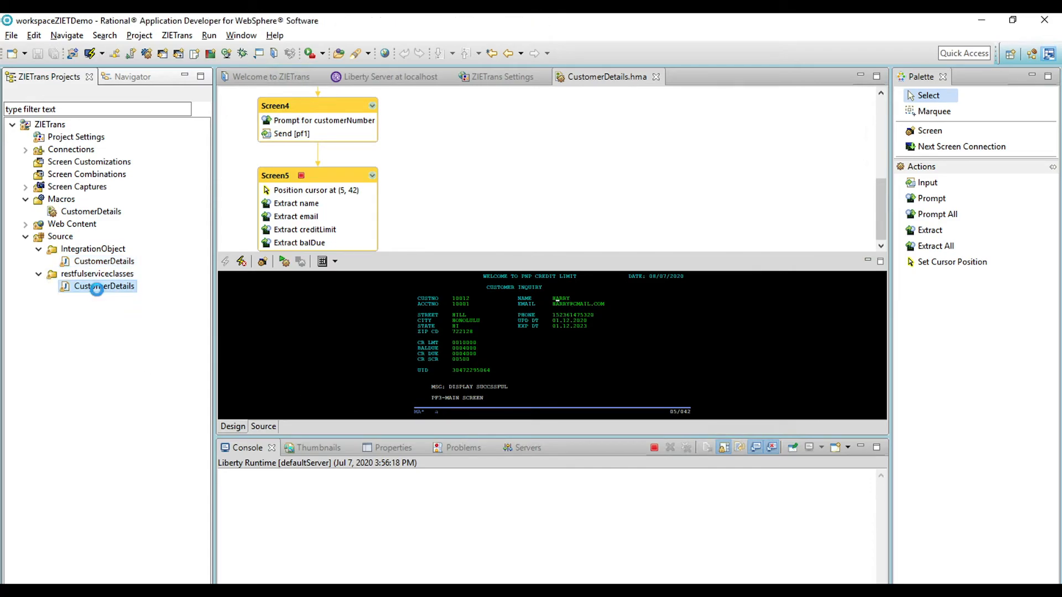
double_click(96, 288)
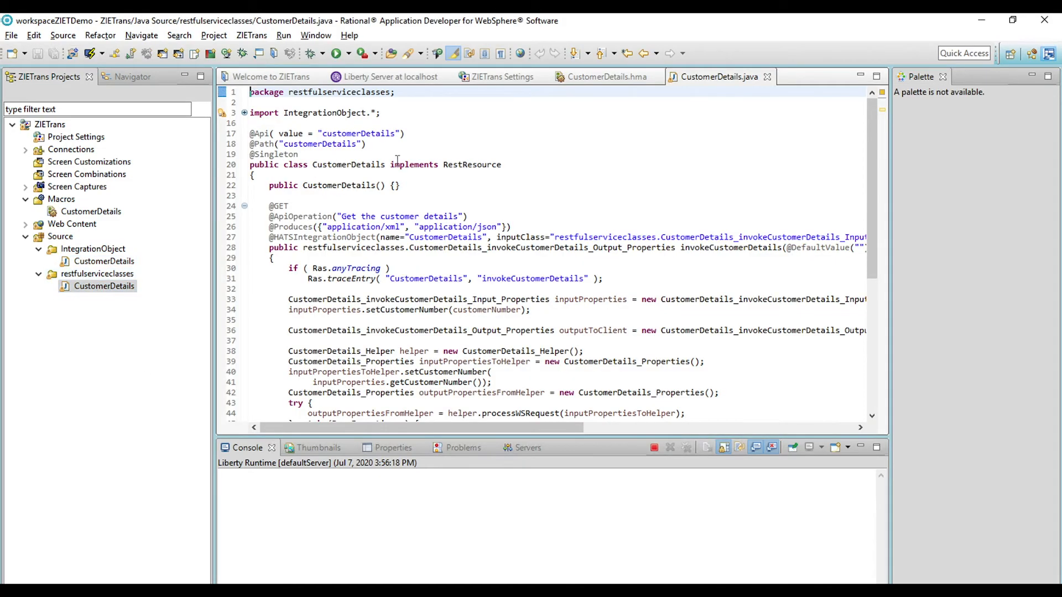
scroll(515, 343, down, 1)
scroll(514, 356, up, 1)
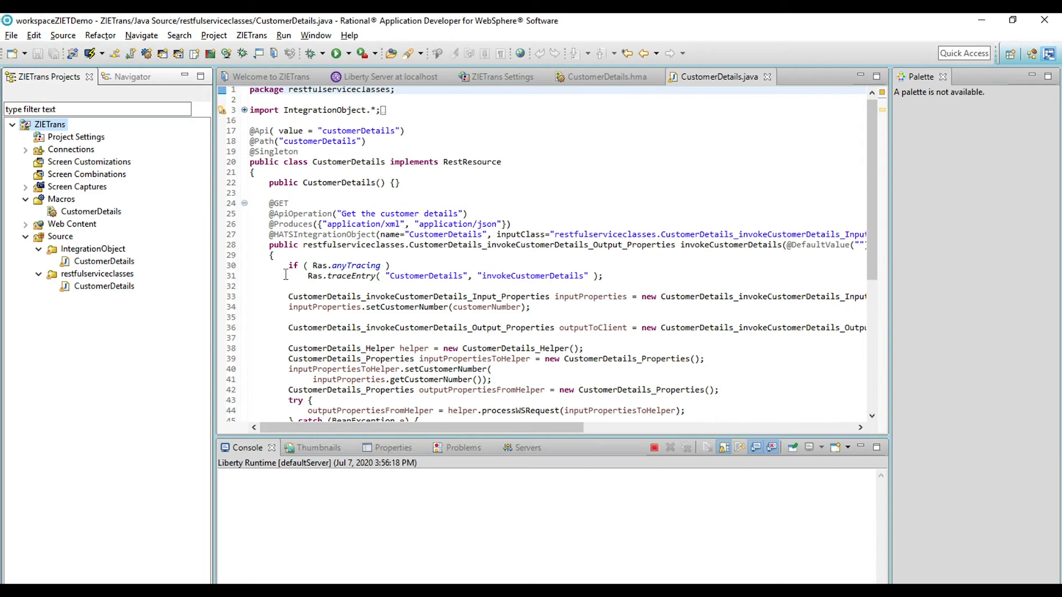
Run the ZIETrans project on the existing Liberty Server at localhost, keeping ZIETrans_LIB85_EAR configured
right_click(55, 127)
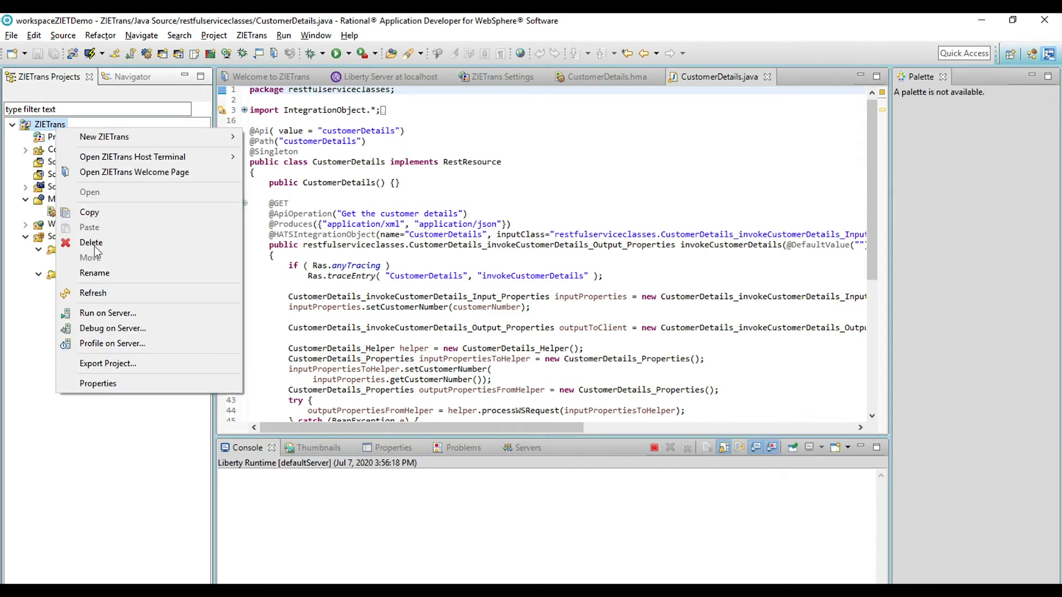
click(128, 314)
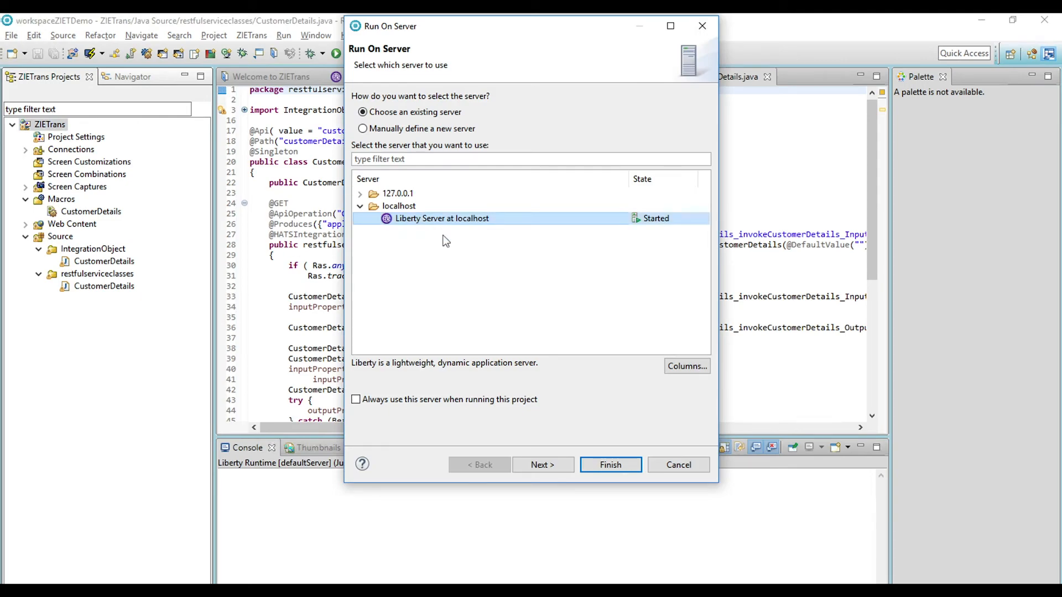
click(549, 465)
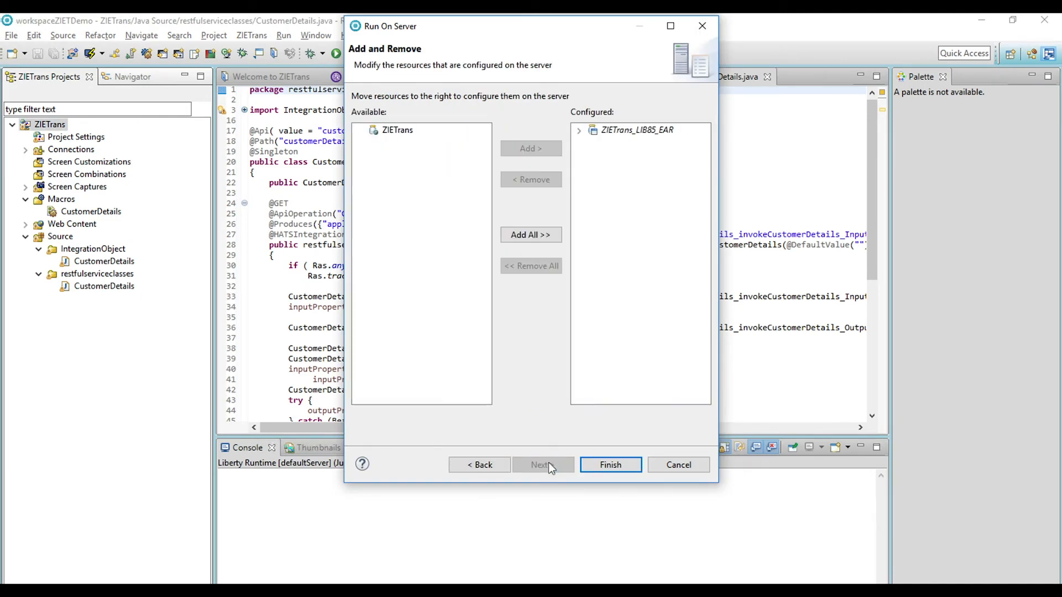
click(623, 464)
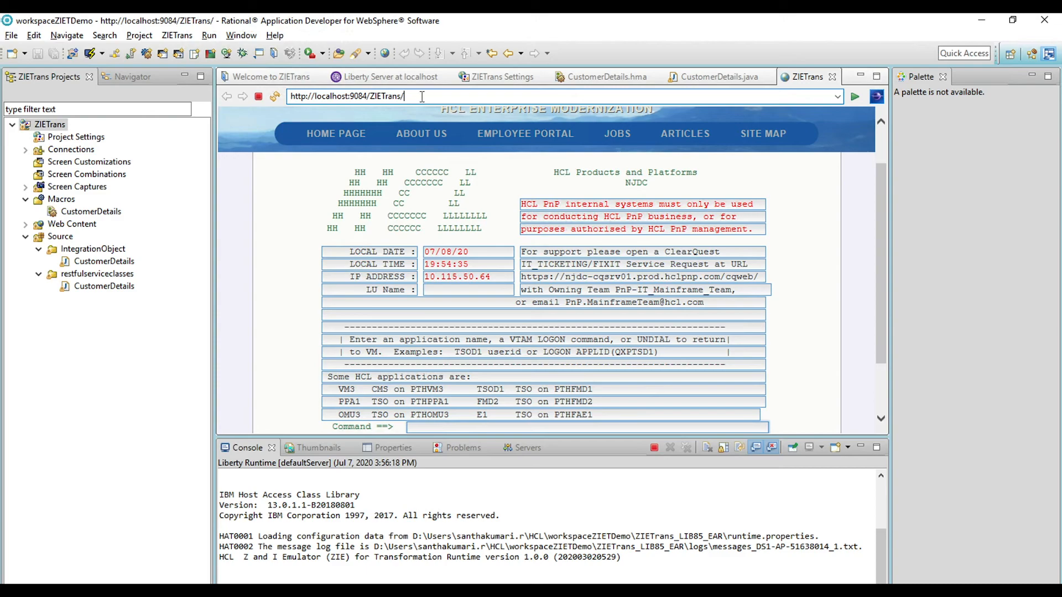
Request rest/customerDetails under the ZIETrans URL with the customer's number as the customerNumber parameter, and check the returned XML output
text(rest/customerDetails?custome)
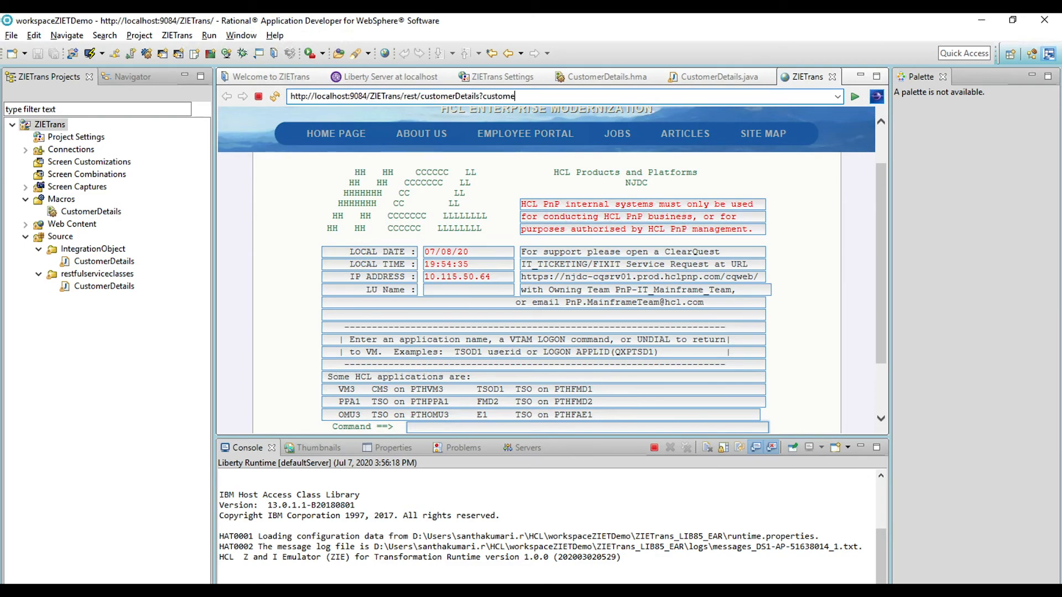
text(rNumber=10012)
key(Return)
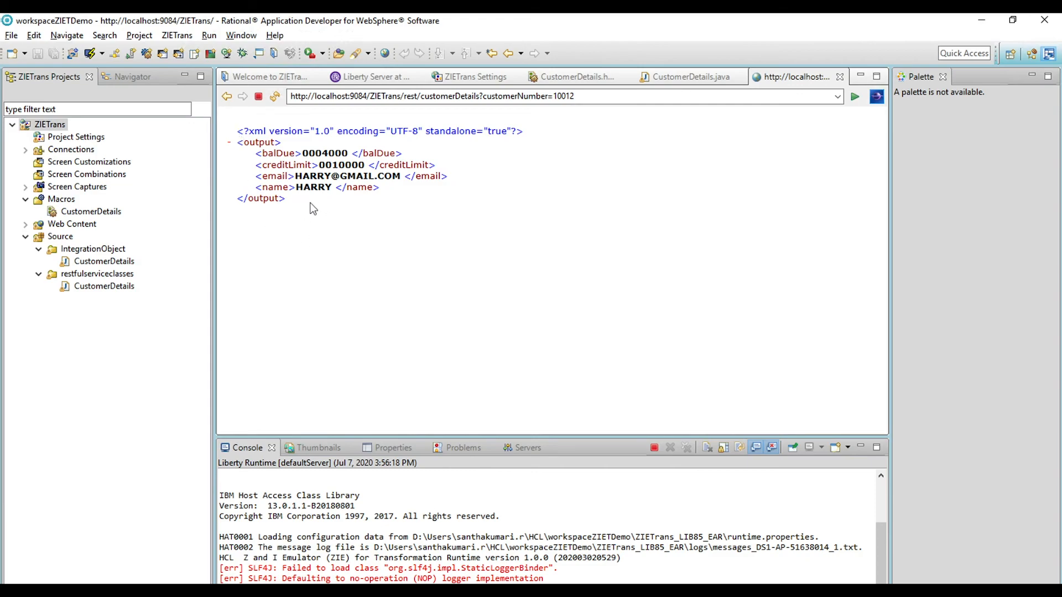
drag(382, 187, 235, 145)
click(374, 230)
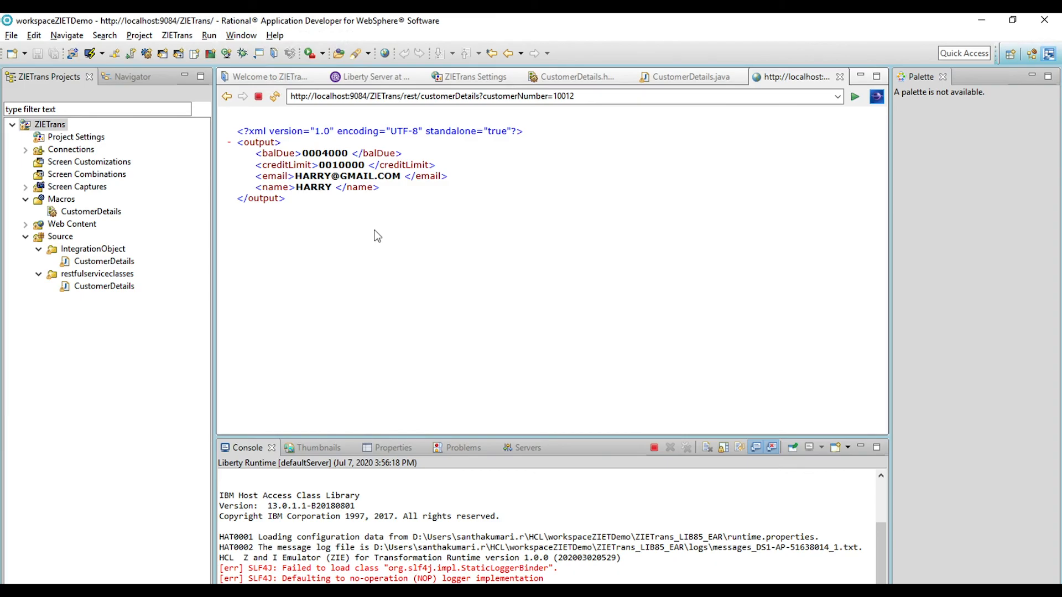